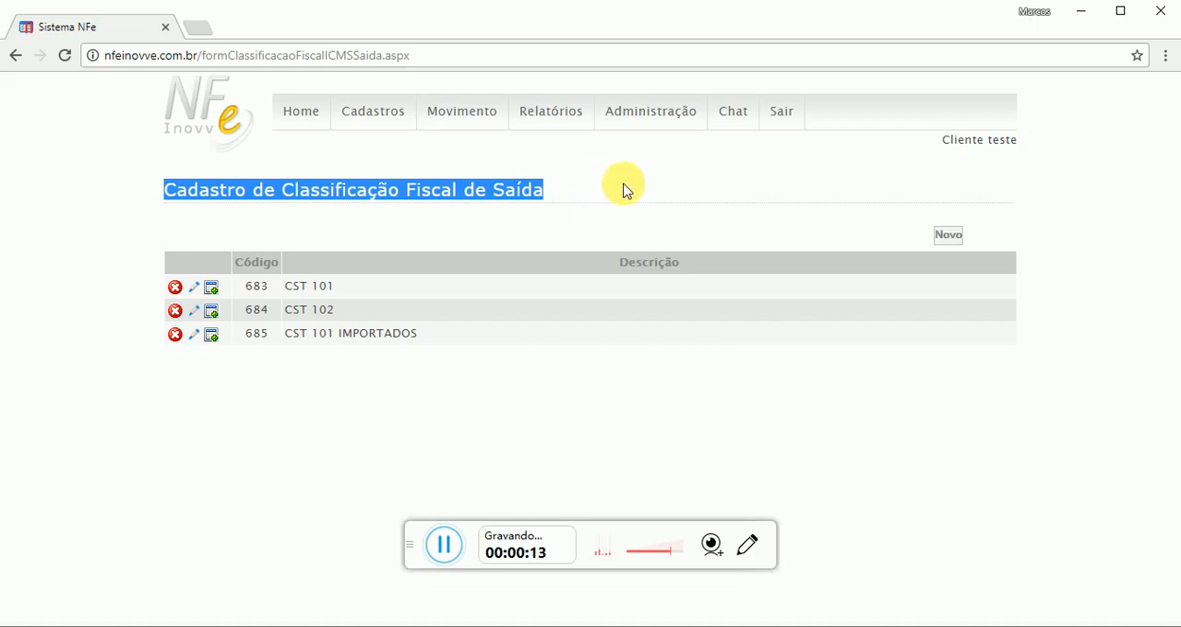
left_click(615, 177)
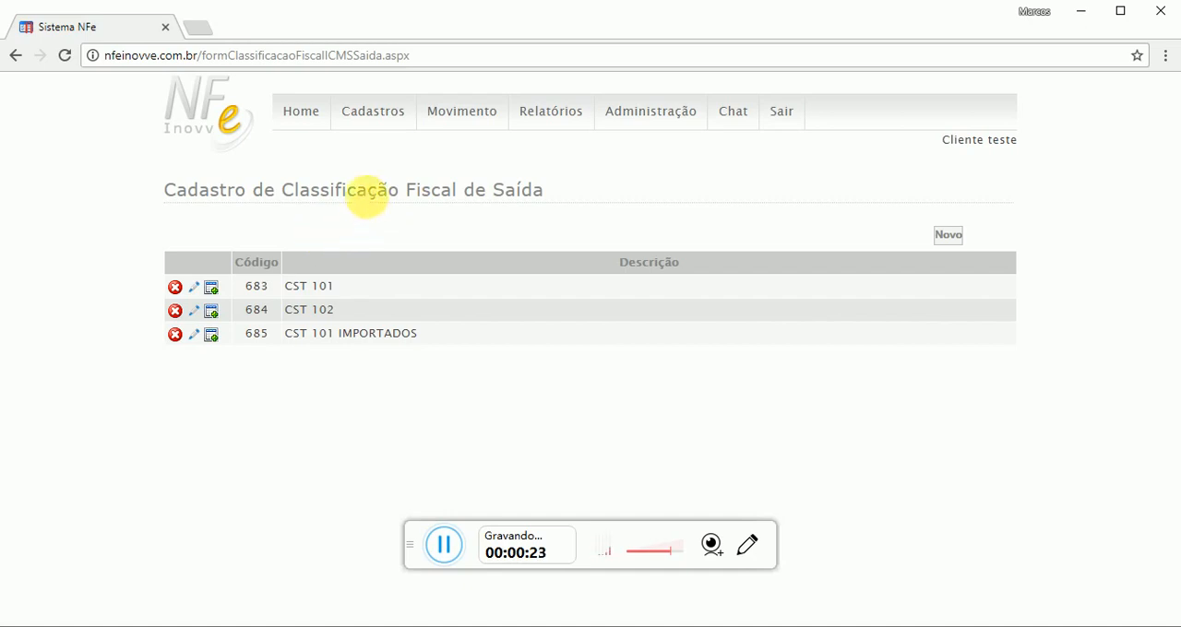
left_click_drag(235, 194, 369, 207)
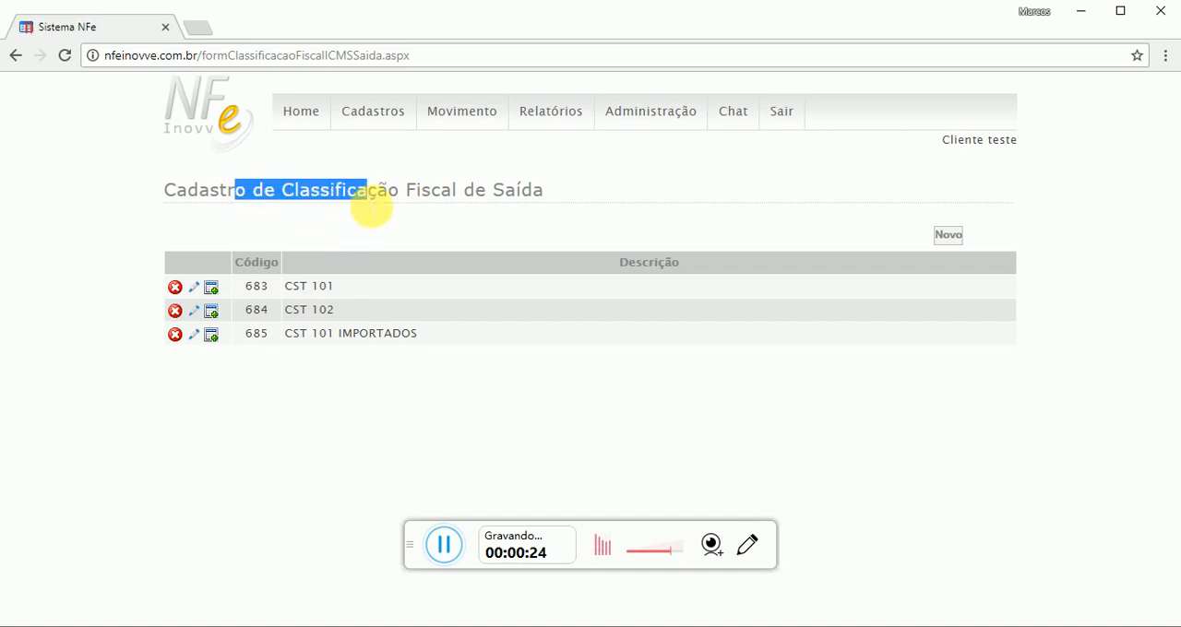
left_click(401, 209)
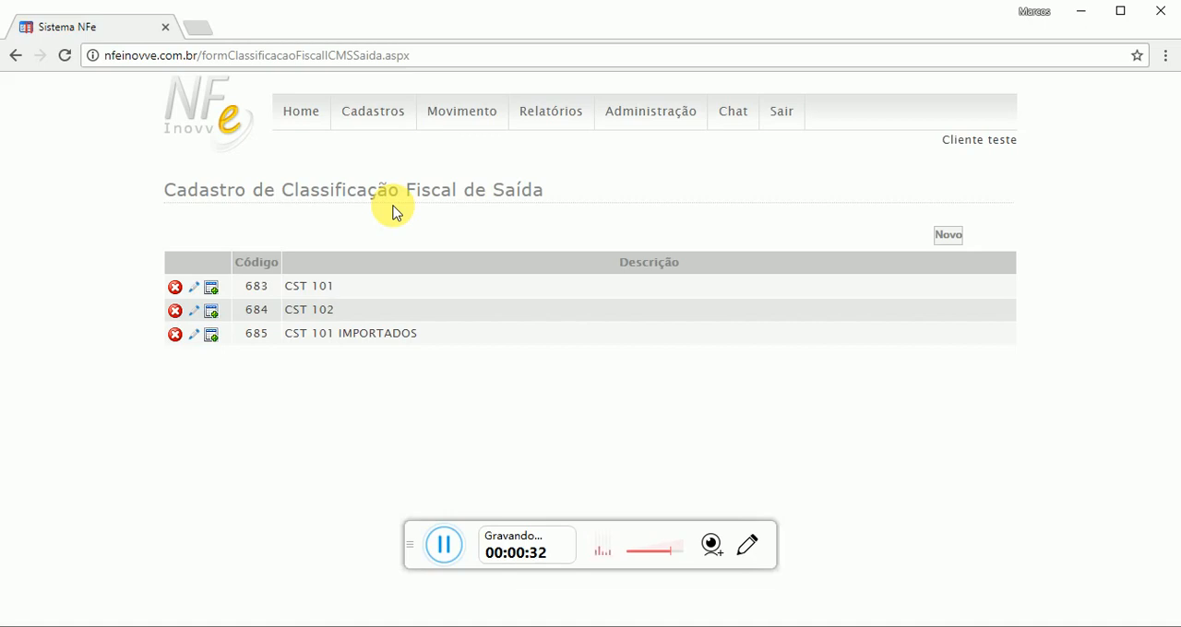
left_click_drag(164, 196, 523, 193)
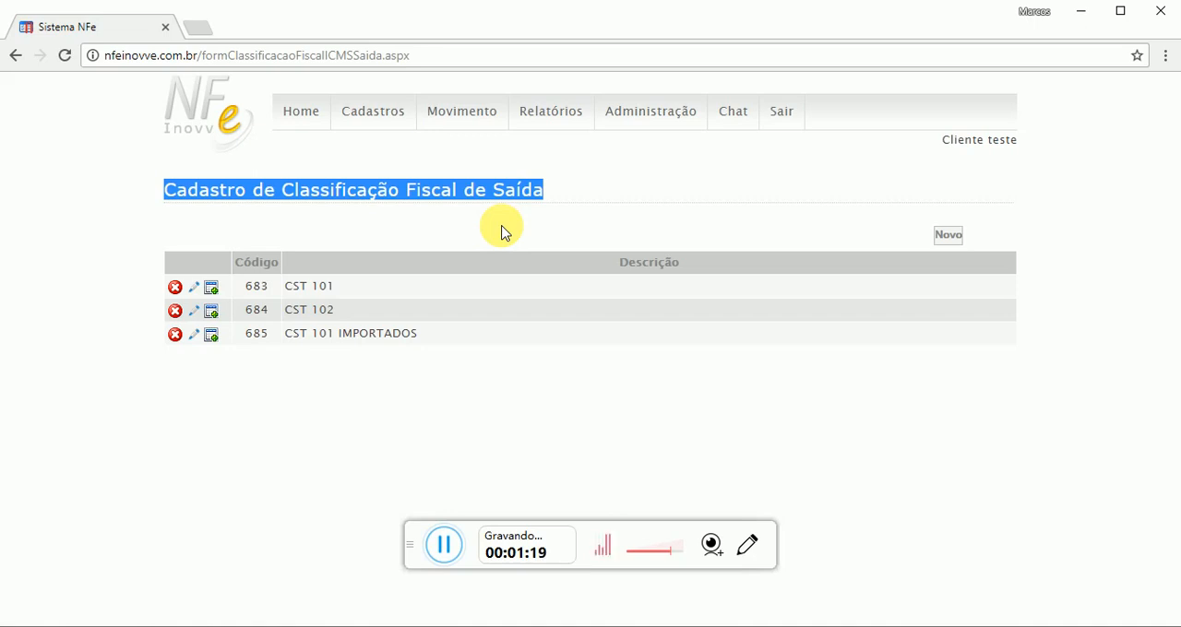
left_click(501, 233)
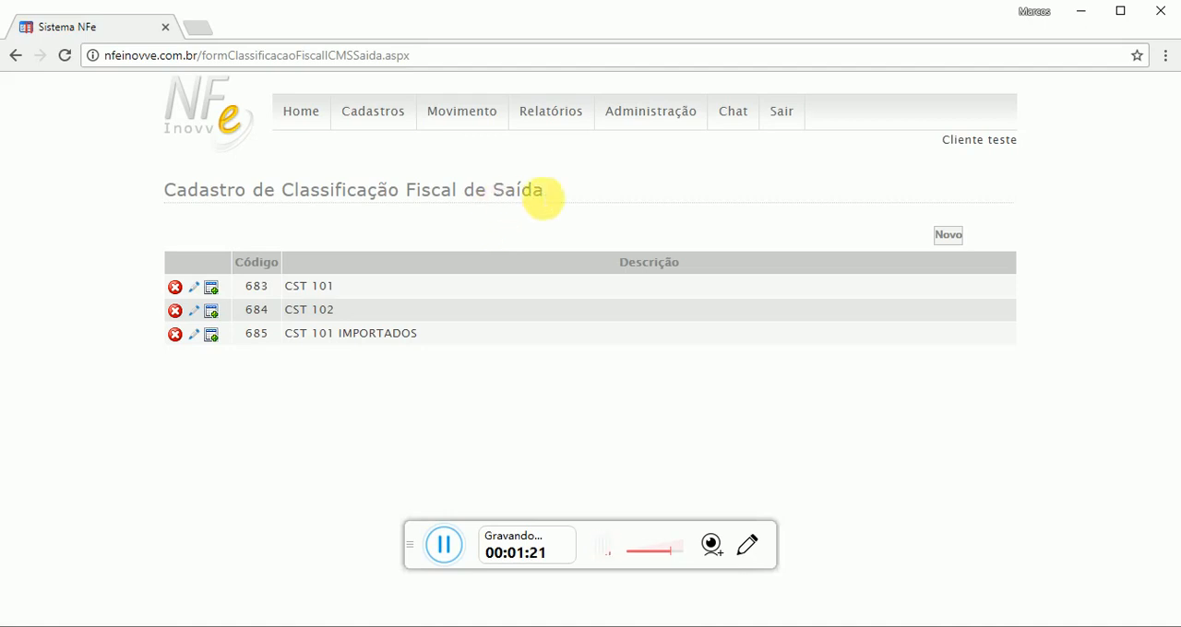
left_click(588, 184)
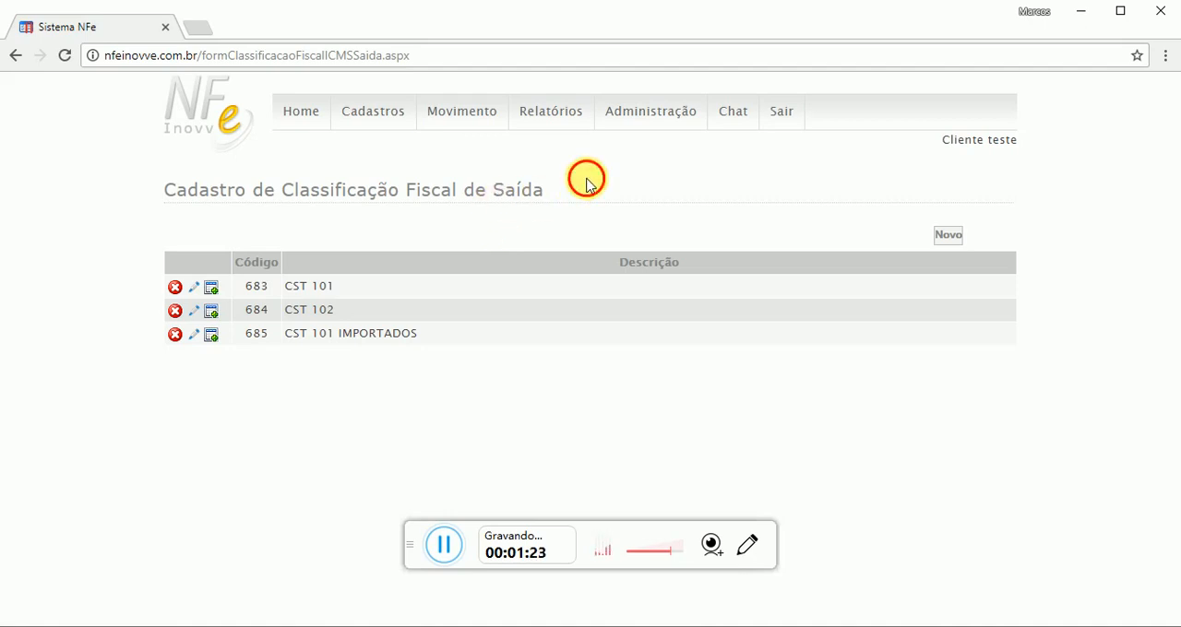
left_click_drag(164, 189, 614, 195)
left_click(809, 213)
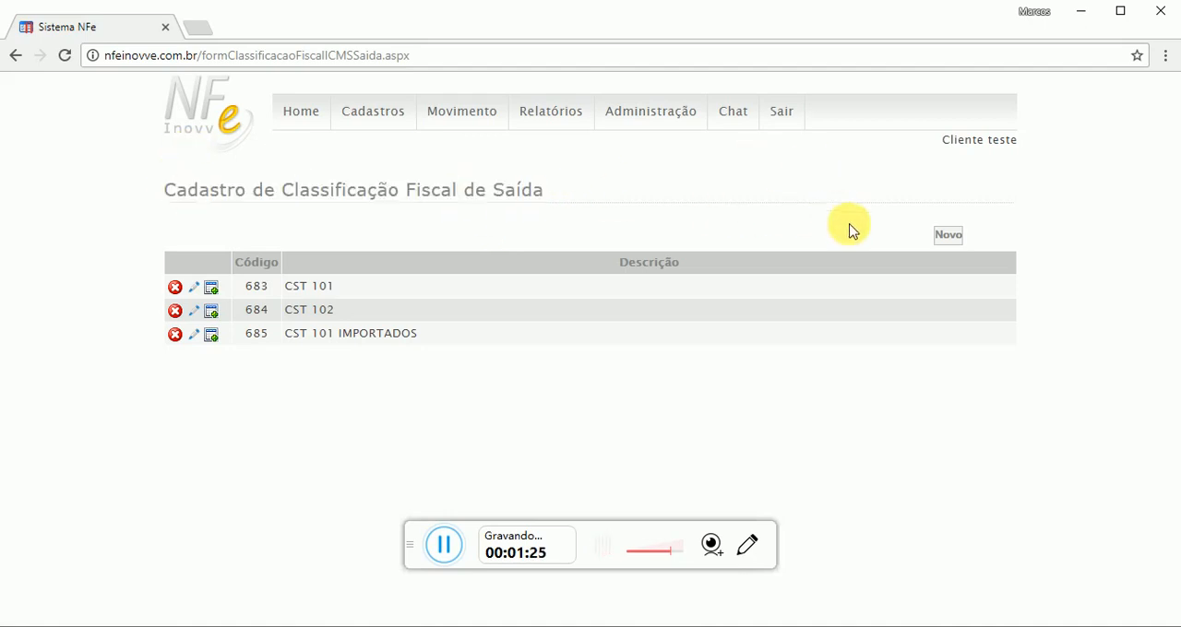
Open the form for a new outgoing fiscal classification, examine its description field, and close it without saving
left_click(947, 235)
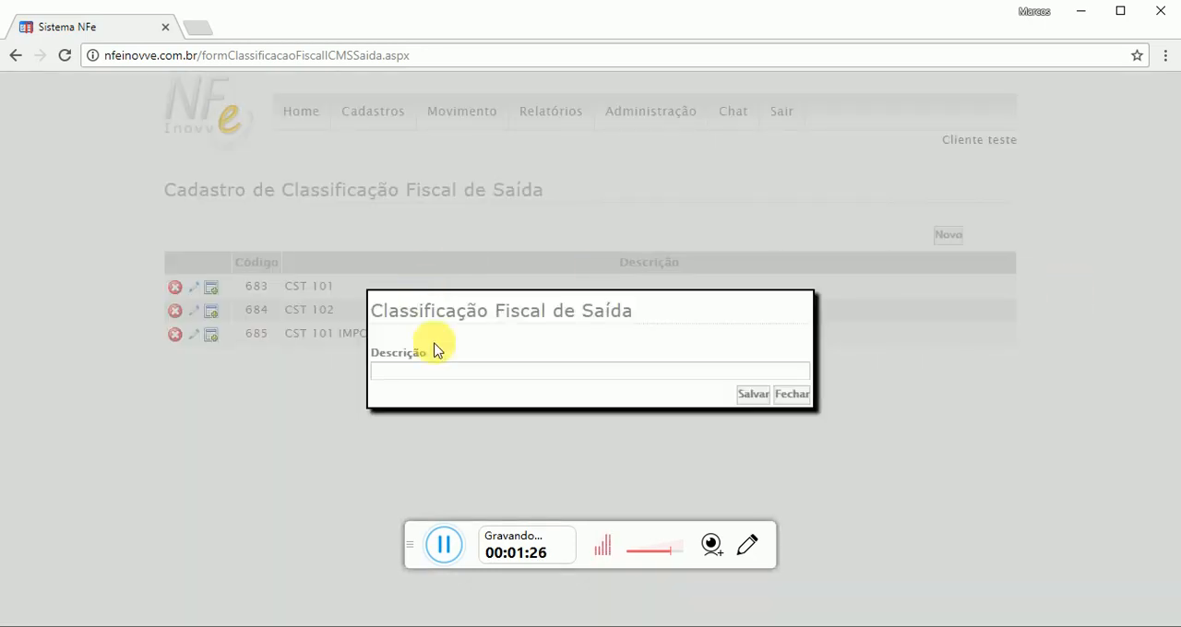
left_click(421, 372)
left_click_drag(610, 311, 332, 317)
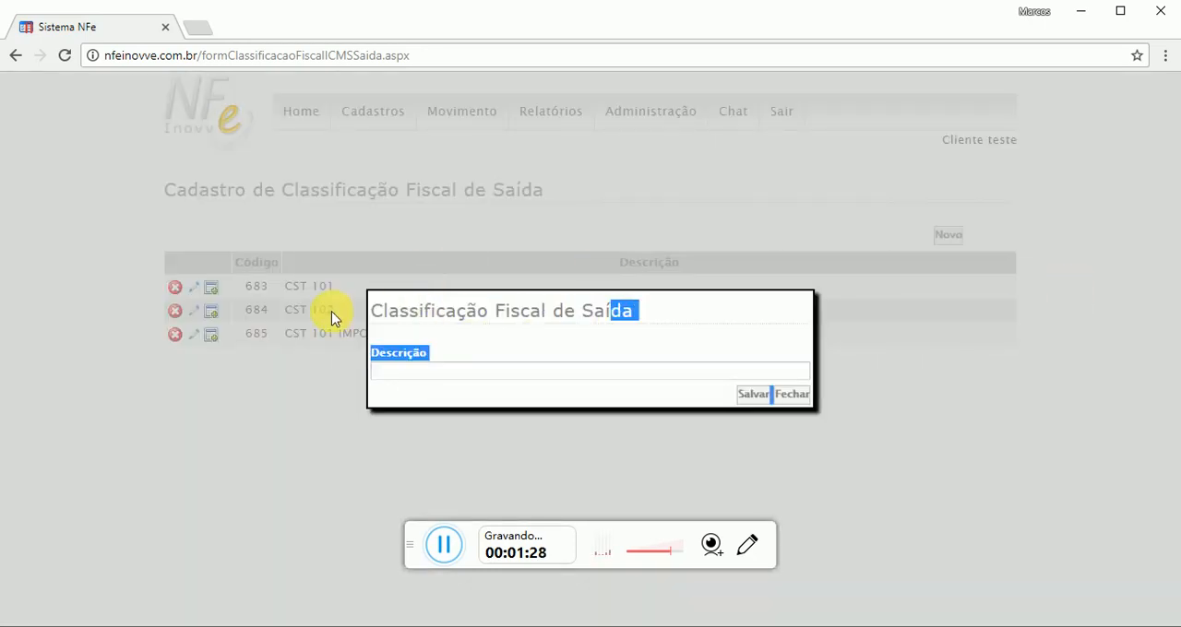
left_click(433, 310)
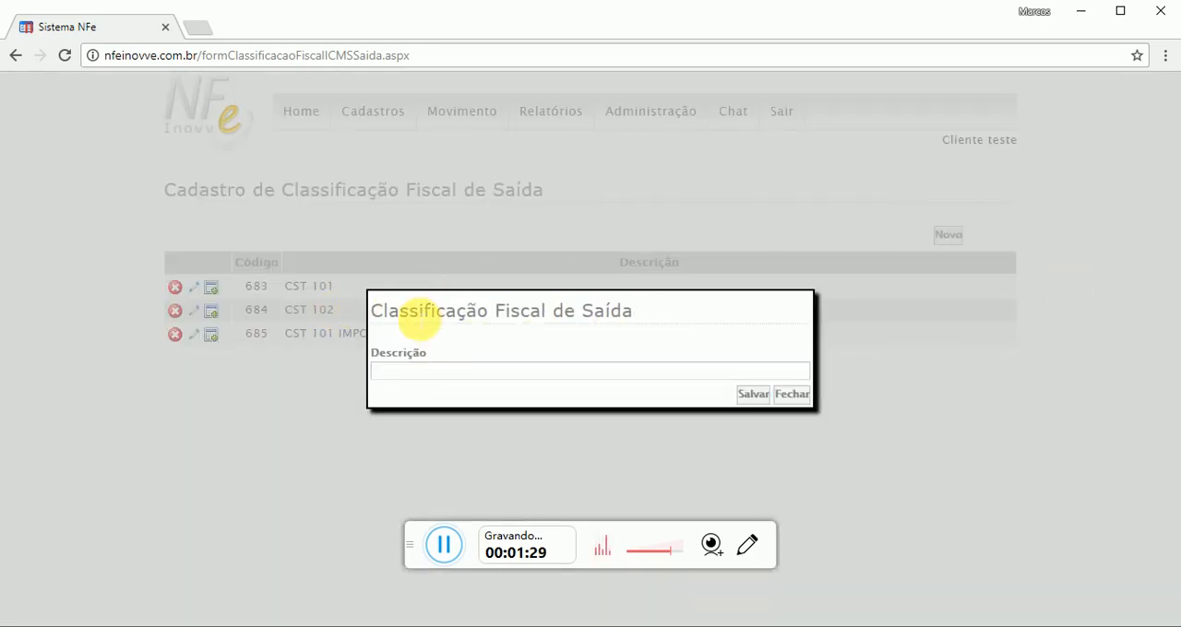
double_click(446, 306)
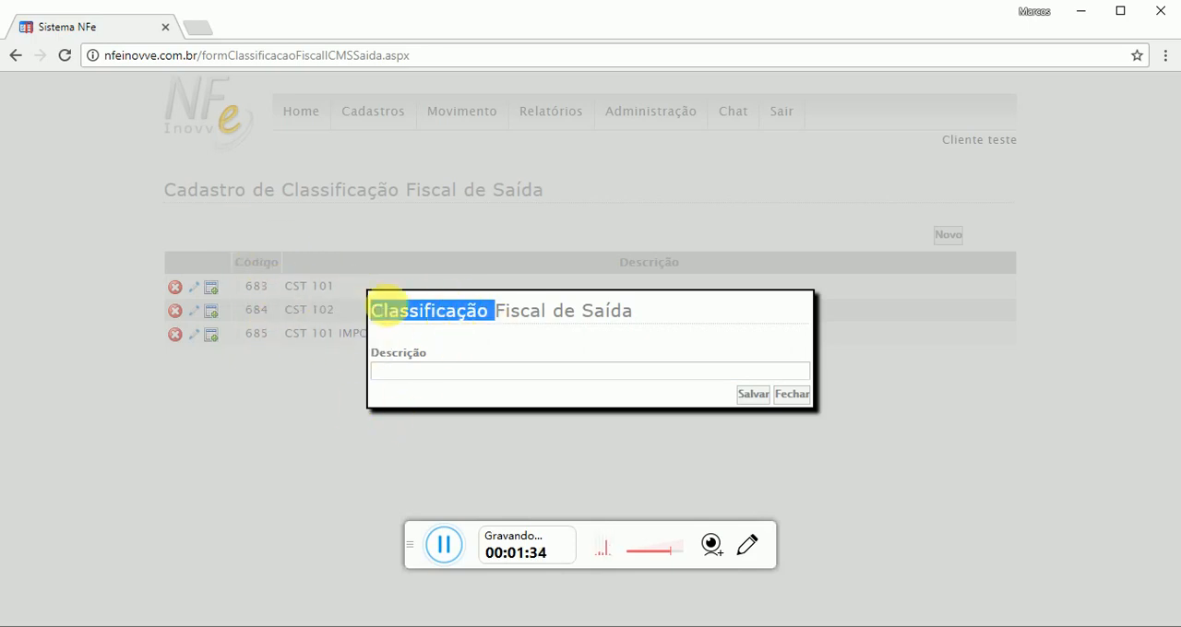
left_click(481, 372)
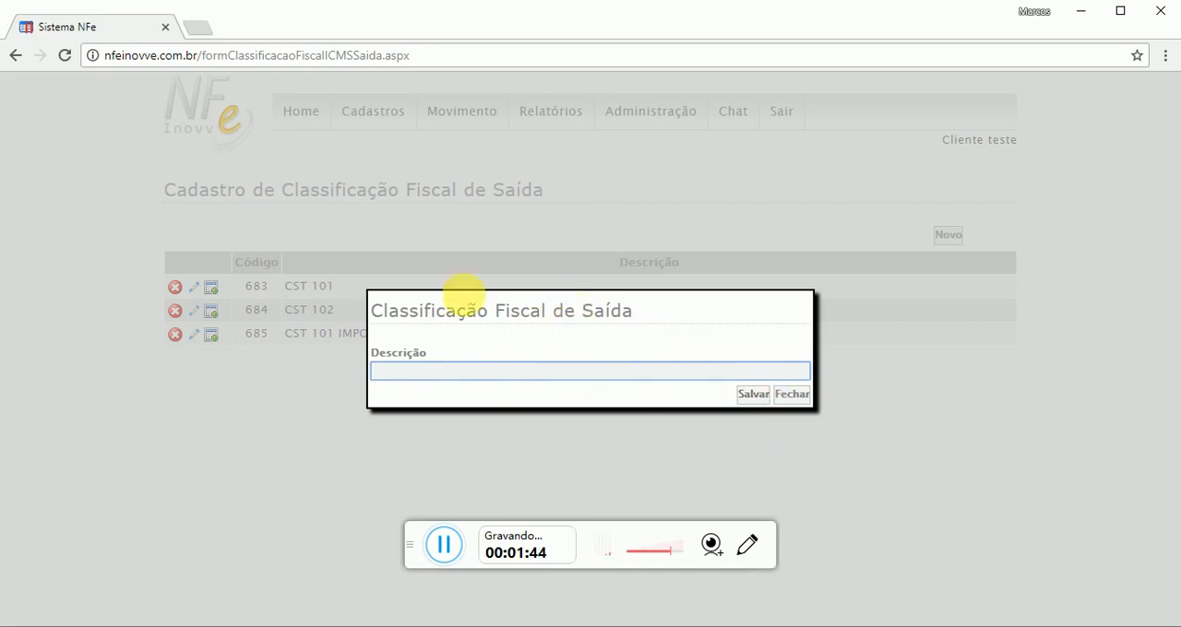
left_click(675, 333)
left_click(792, 393)
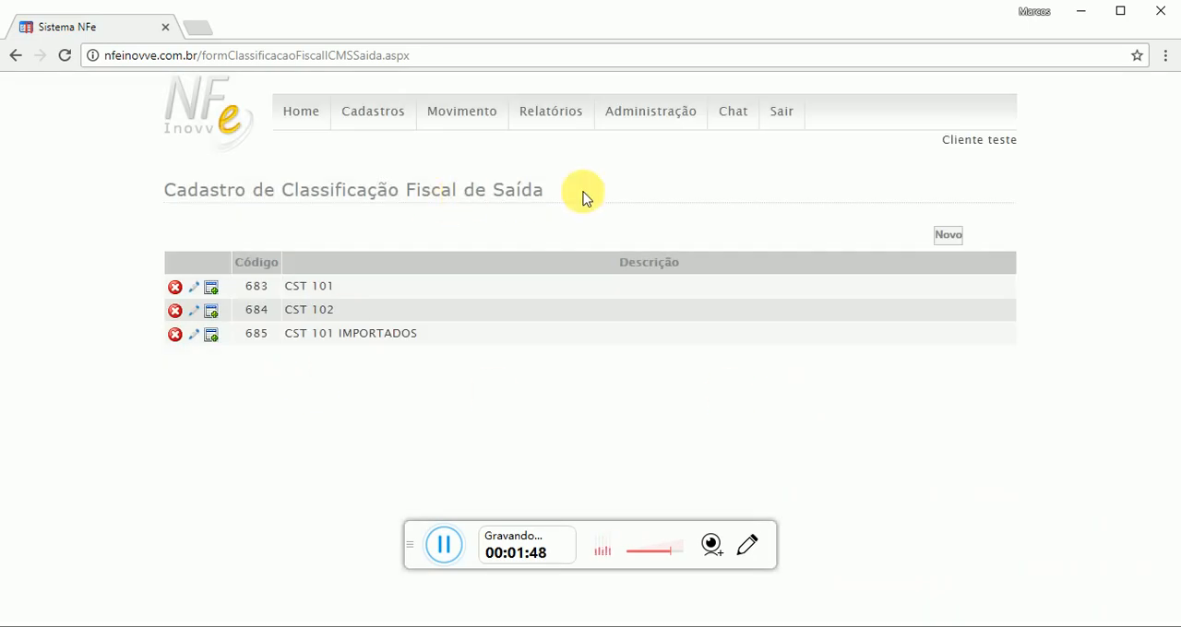
Review the page heading and the descriptions of the registered outgoing fiscal classifications
left_click_drag(549, 197, 225, 196)
left_click(514, 209)
left_click_drag(327, 288, 275, 287)
left_click(418, 221)
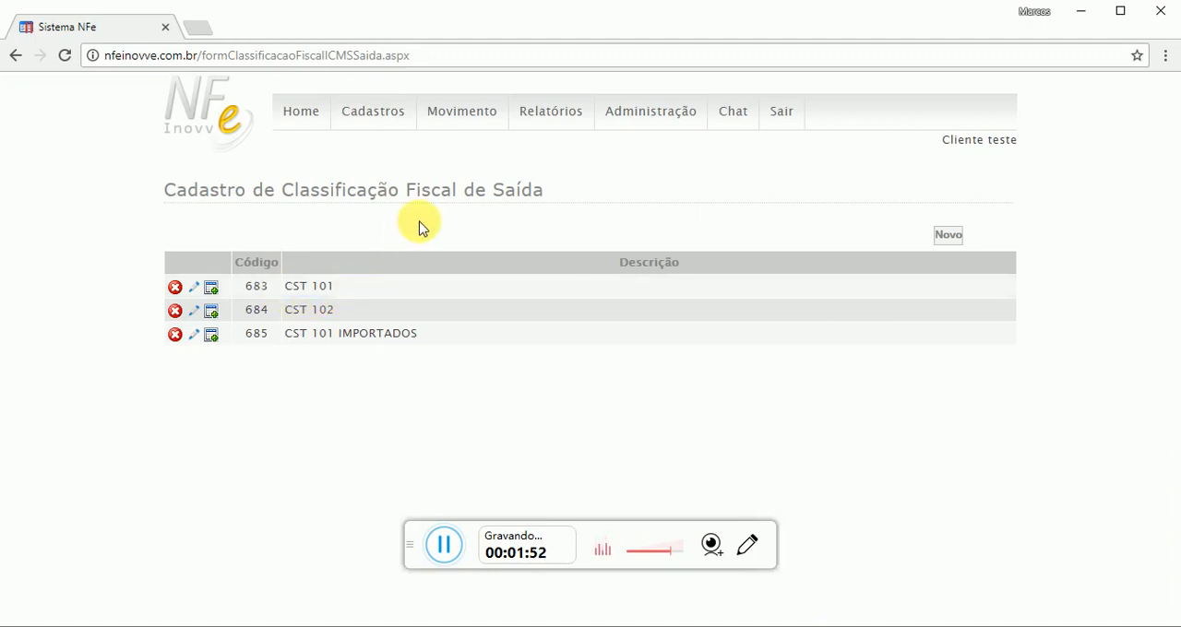
left_click_drag(337, 309, 293, 311)
left_click_drag(360, 336, 289, 360)
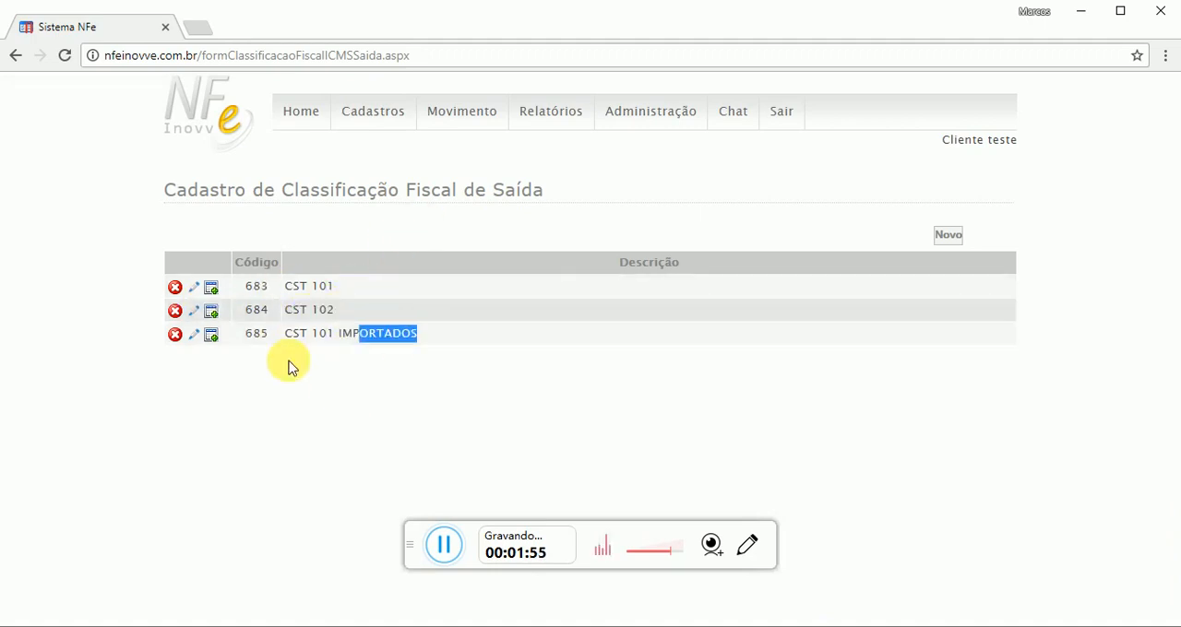
left_click(271, 369)
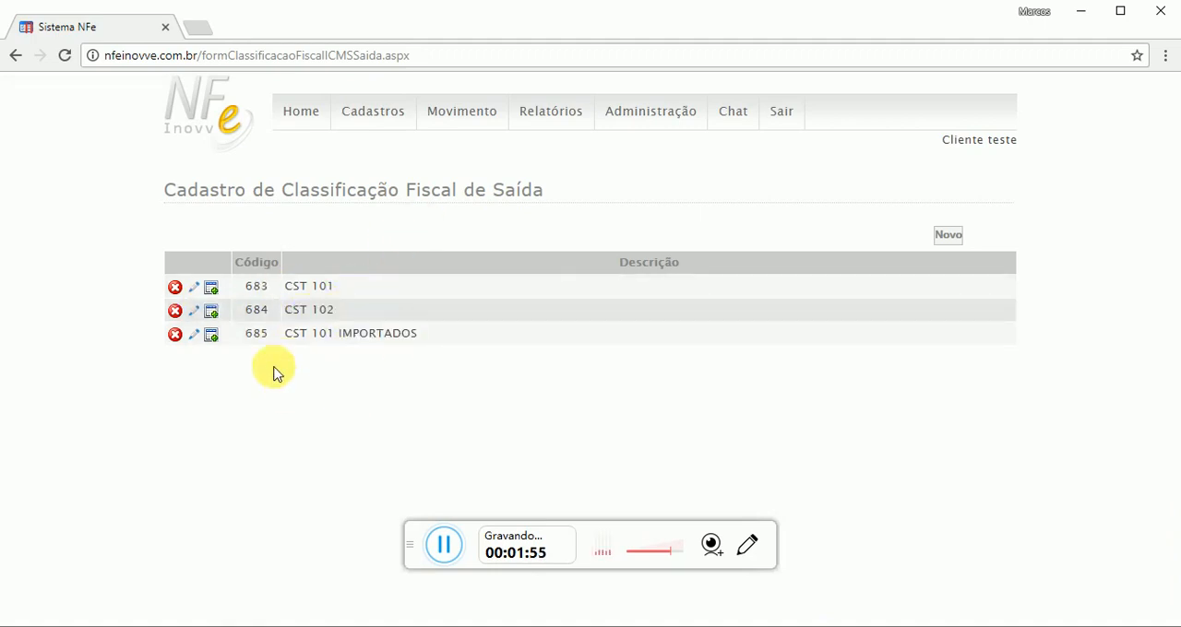
Change the description of classification 683 to "CSOSN 101" and save it
left_click(194, 286)
double_click(386, 371)
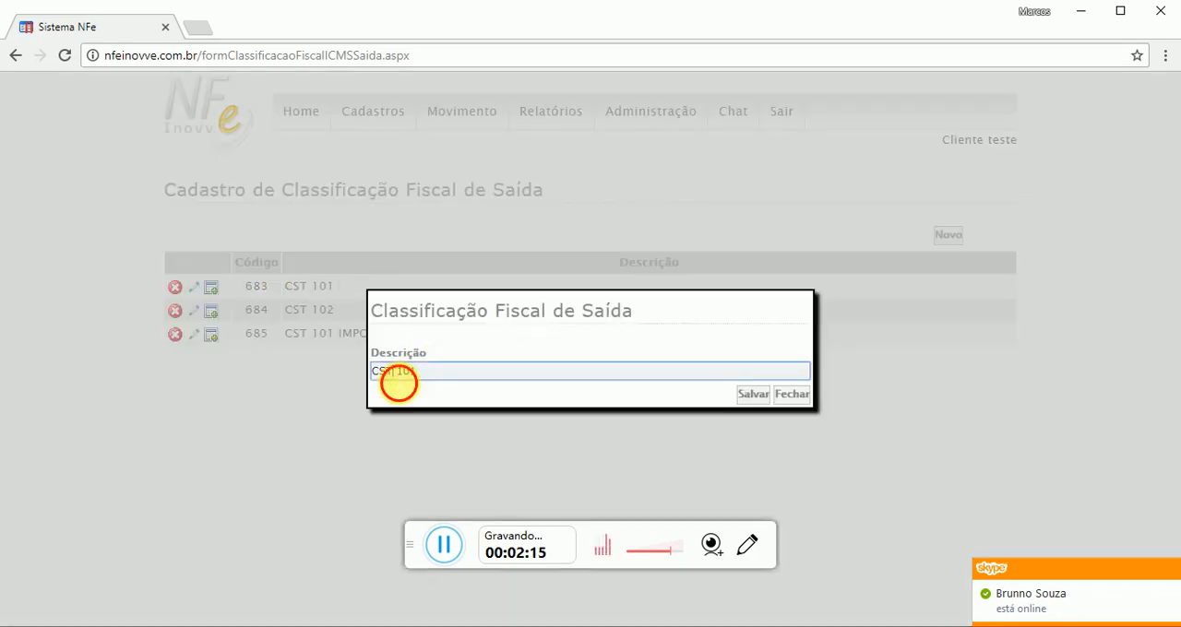
type("CSOSN")
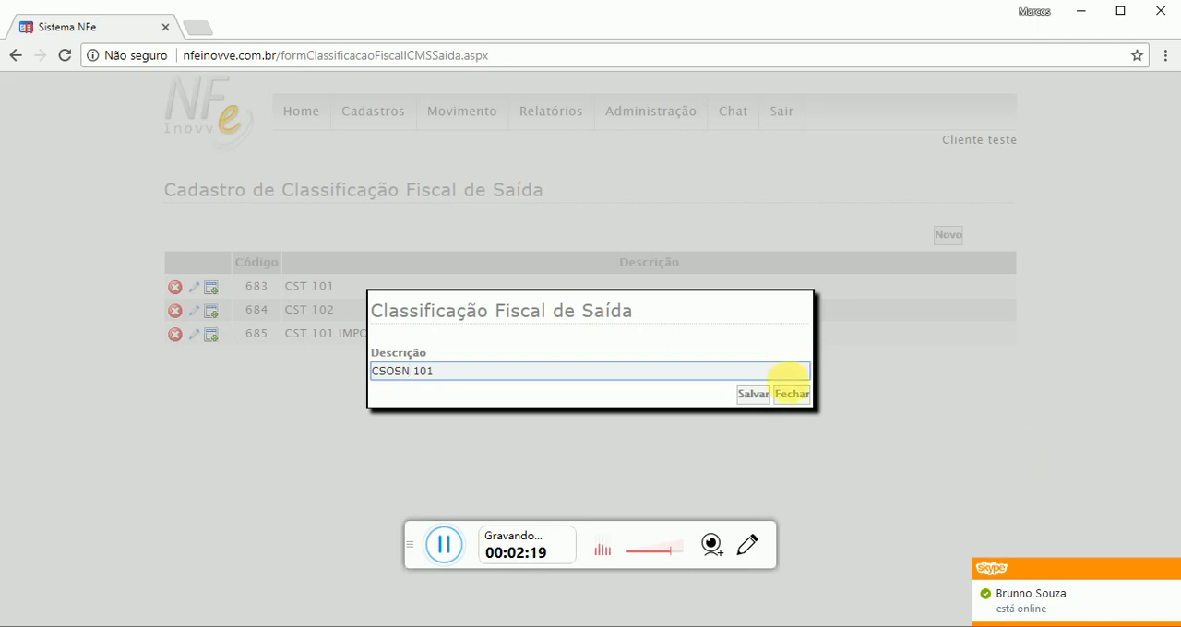
left_click(737, 394)
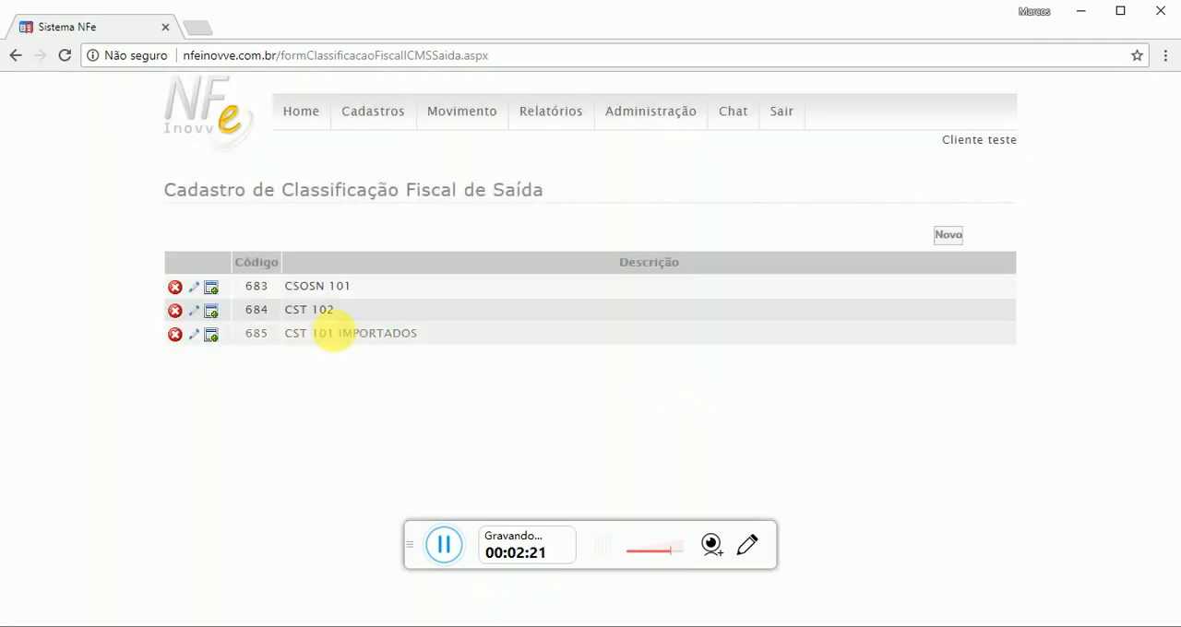
Try to change the description of classification 684 to "CSOSN 102"
left_click(193, 314)
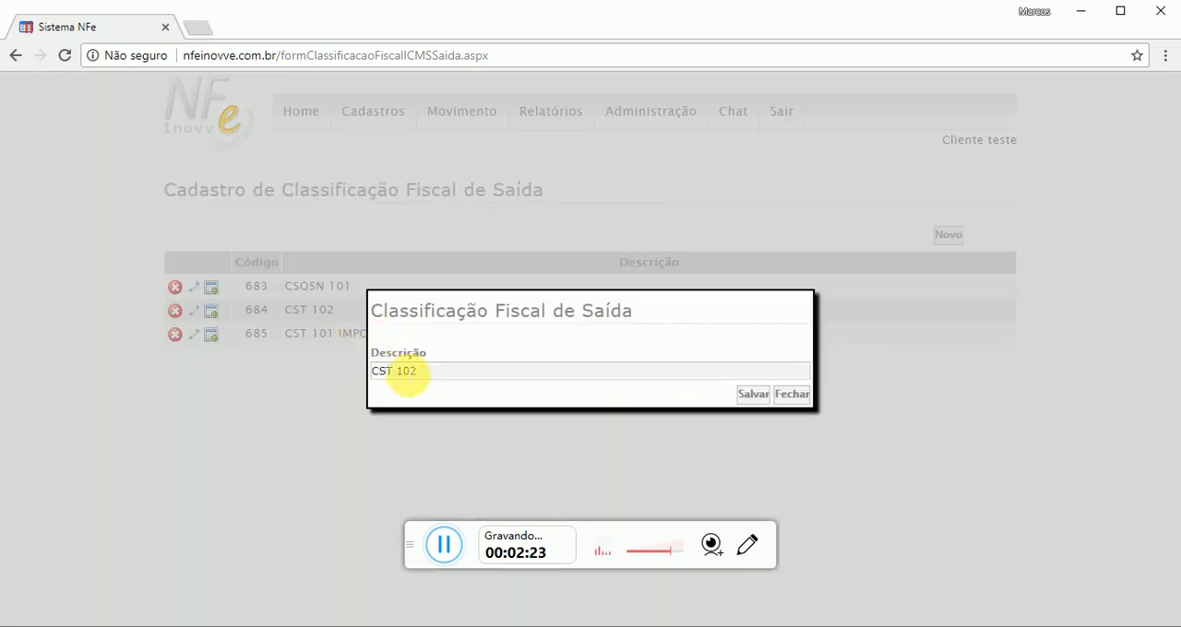
left_click_drag(394, 372, 348, 377)
type("CSOSN")
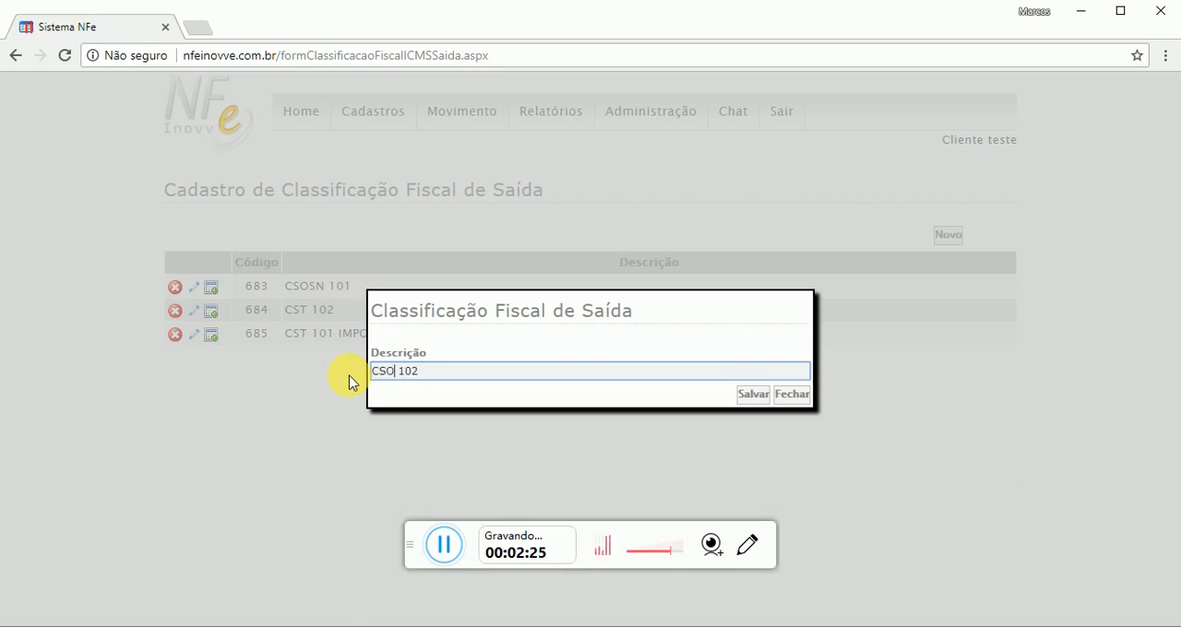
key("Return")
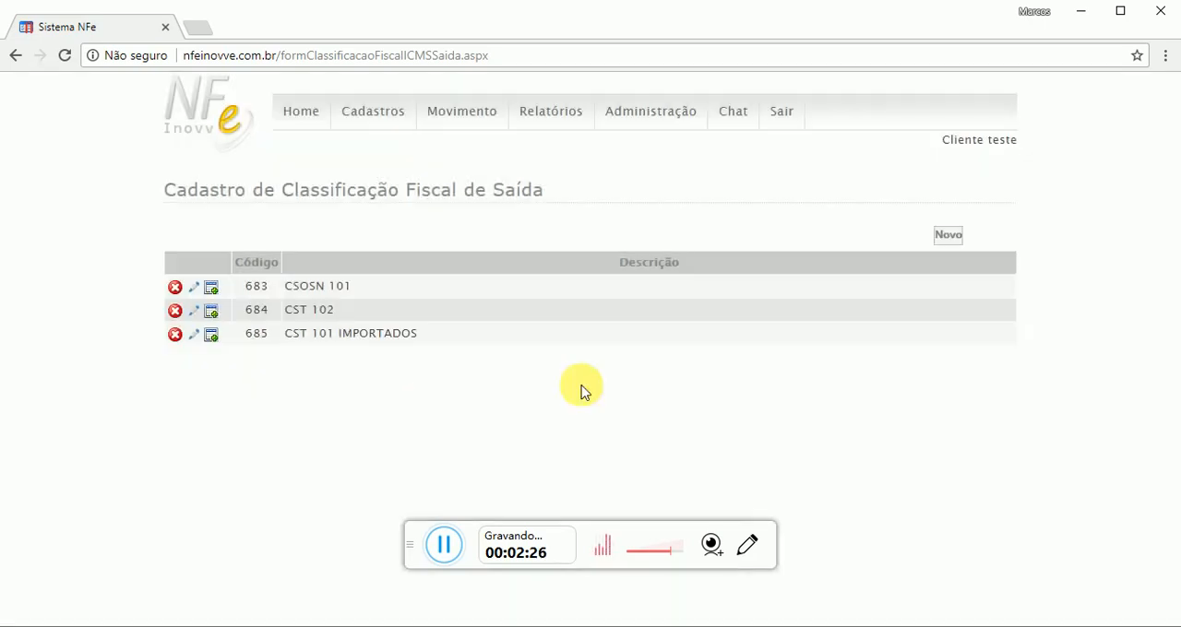
left_click(378, 424)
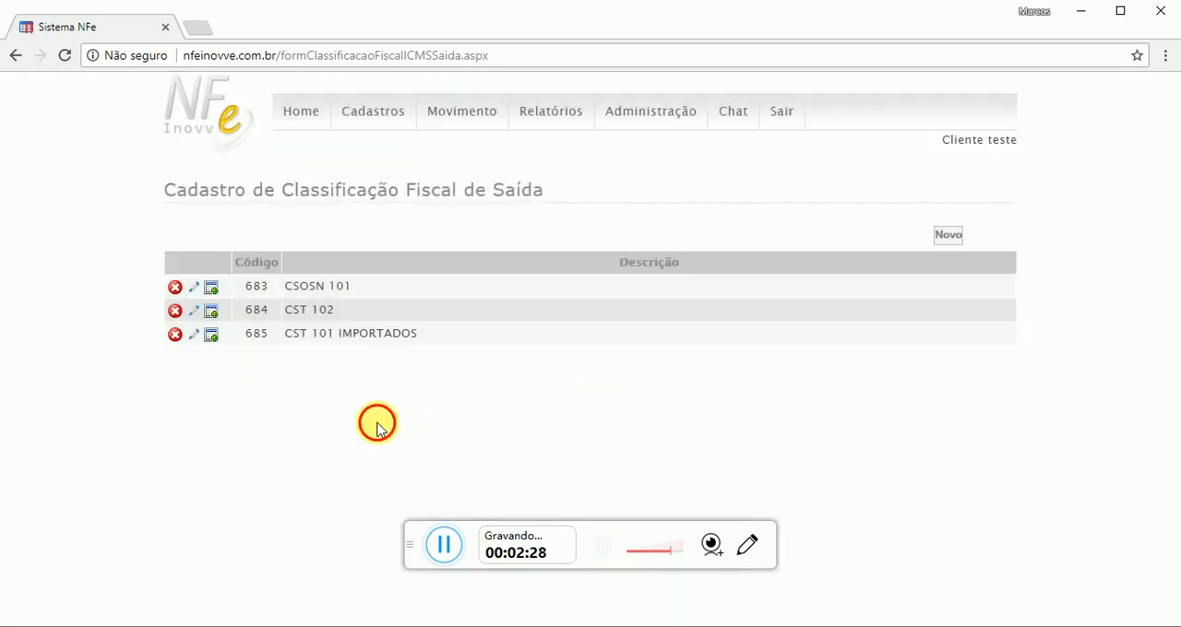
Open the ICMS rates of classification CSOSN 101 and examine the entry form's fields and the list of rates by state
left_click(211, 292)
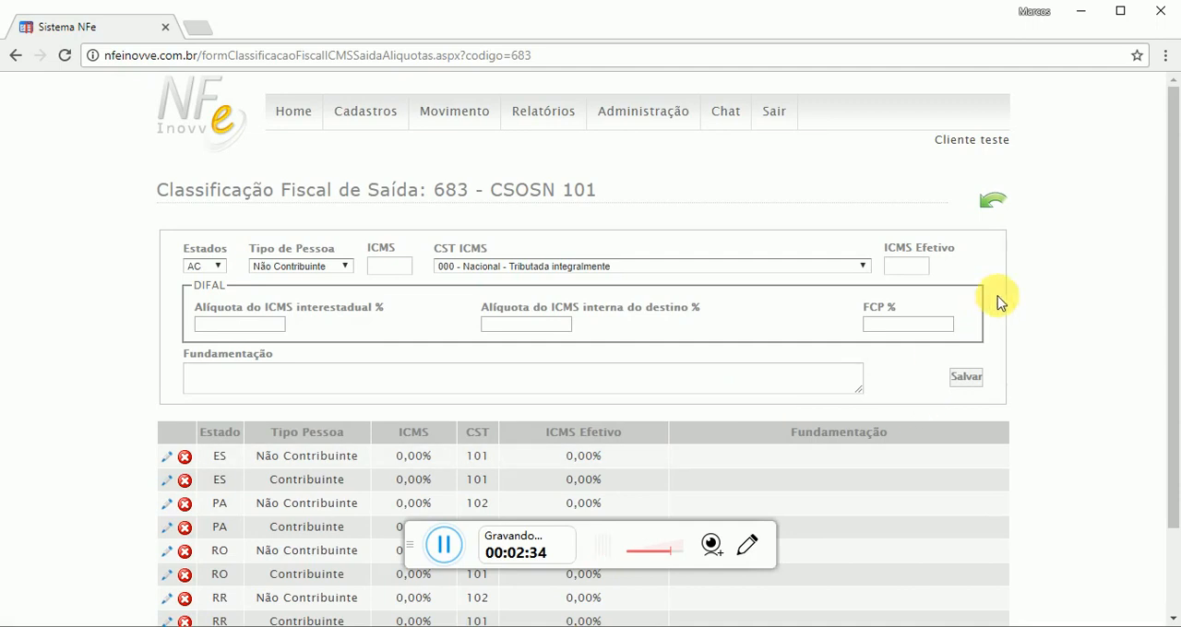
left_click_drag(168, 191, 415, 194)
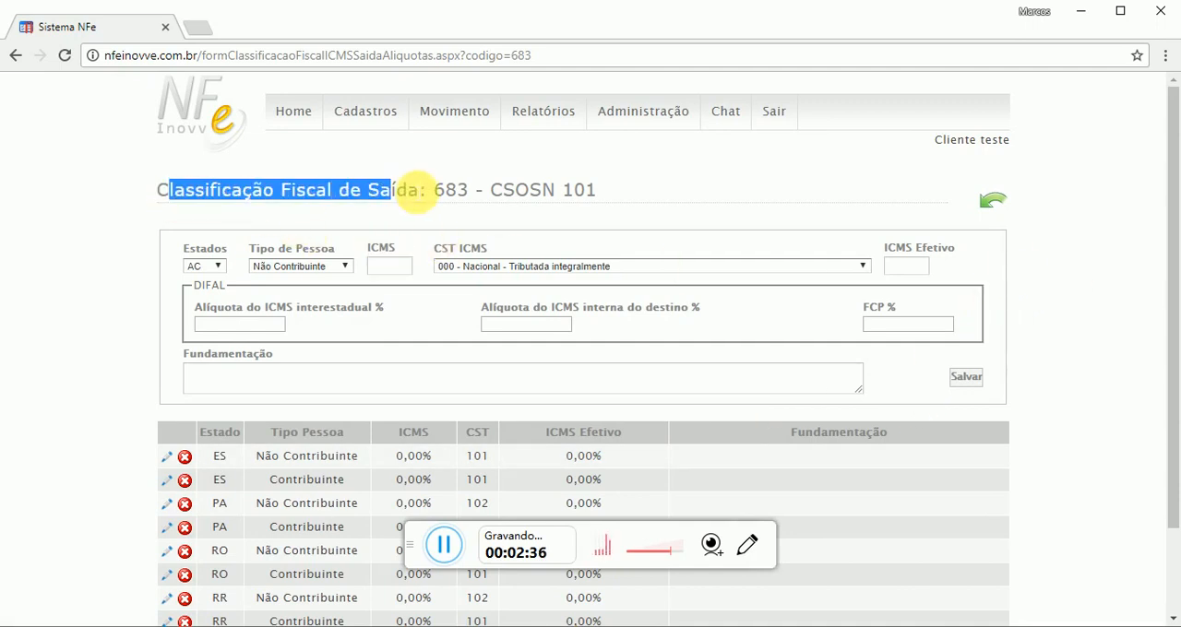
left_click(816, 196)
scroll(291, 266, "down", 1)
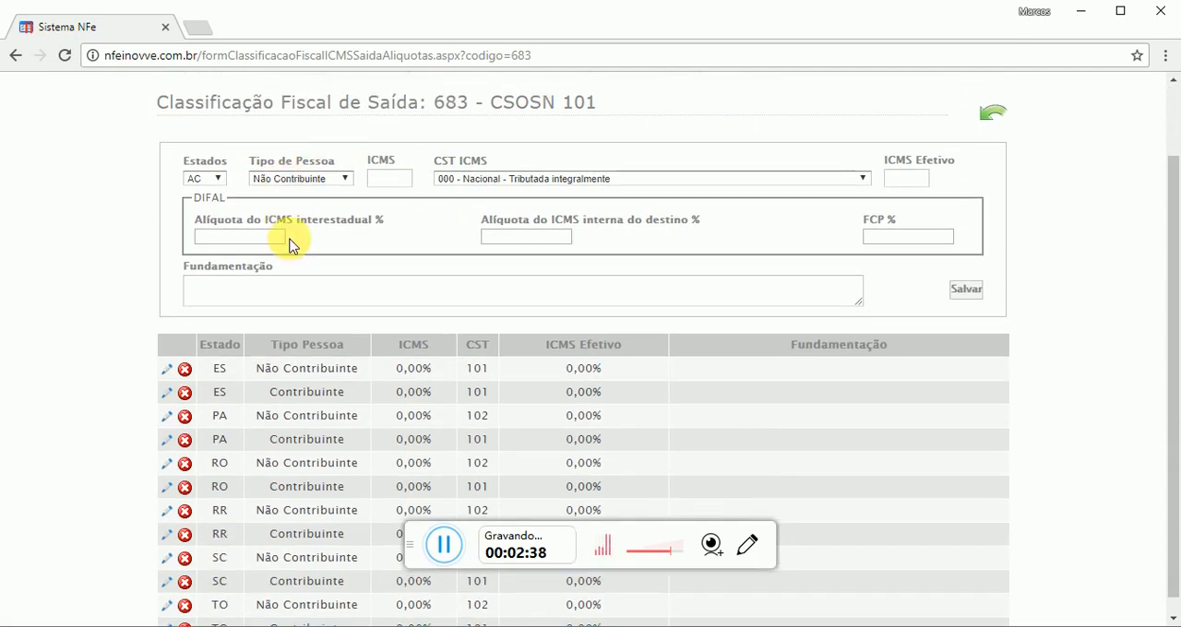
scroll(329, 243, "up", 1)
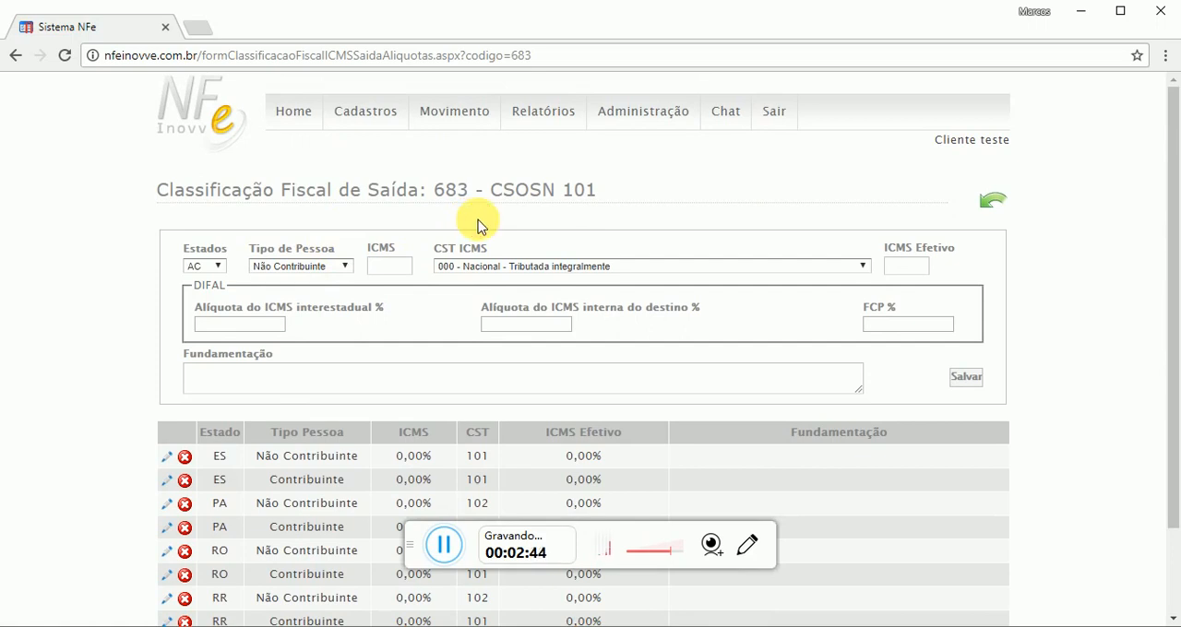
left_click_drag(437, 250, 494, 243)
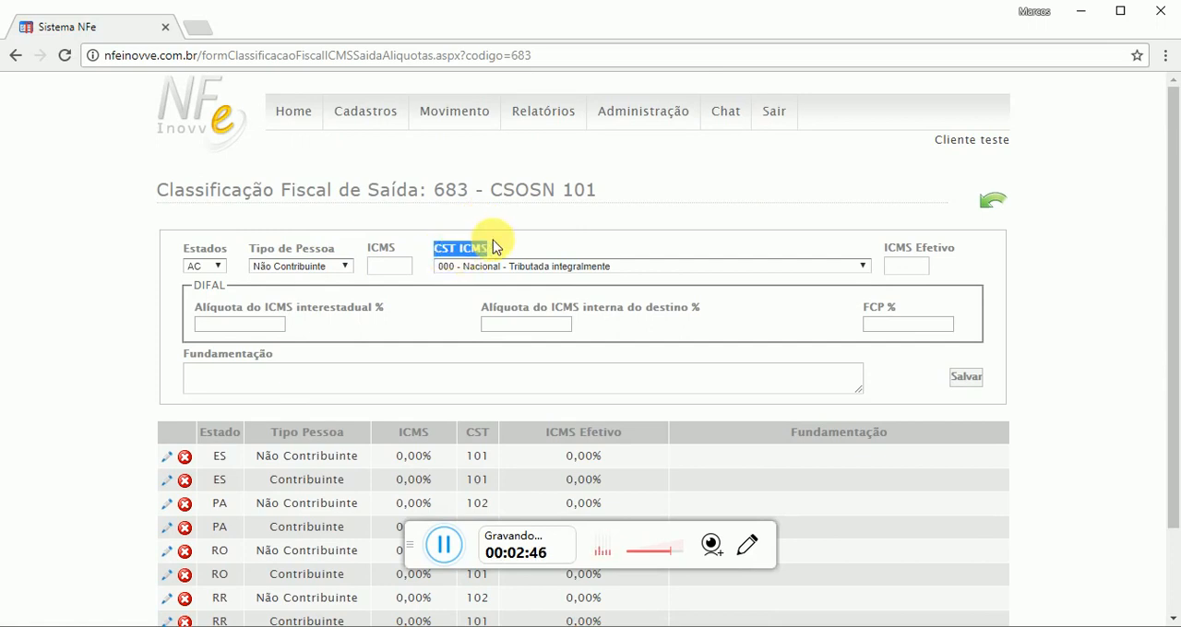
left_click(594, 220)
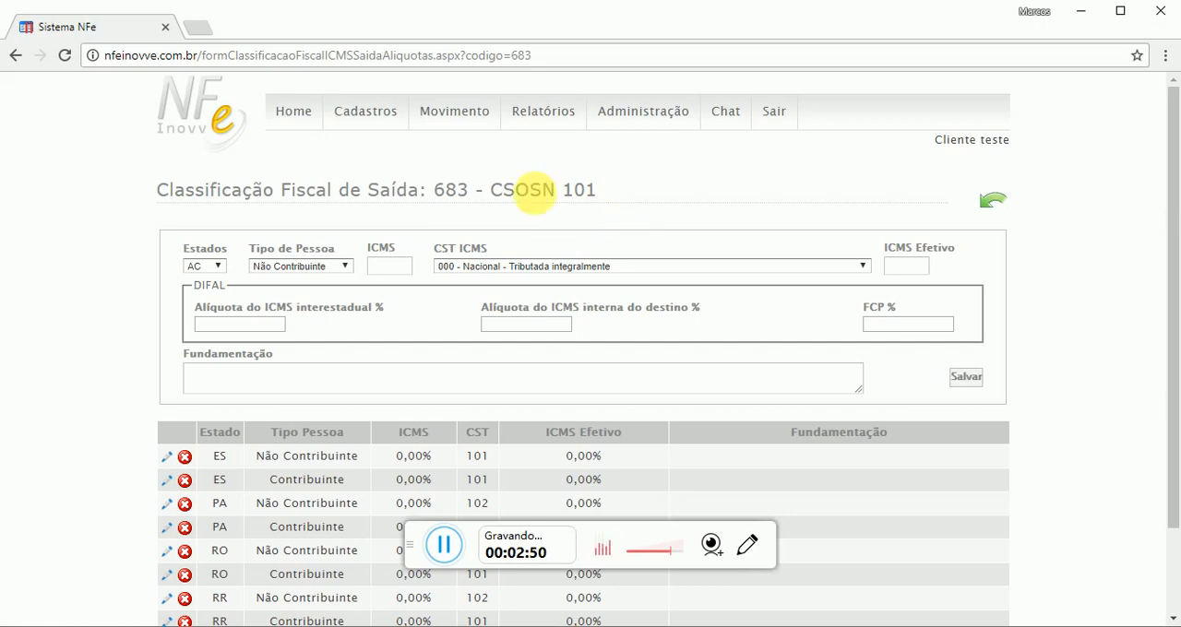
double_click(204, 251)
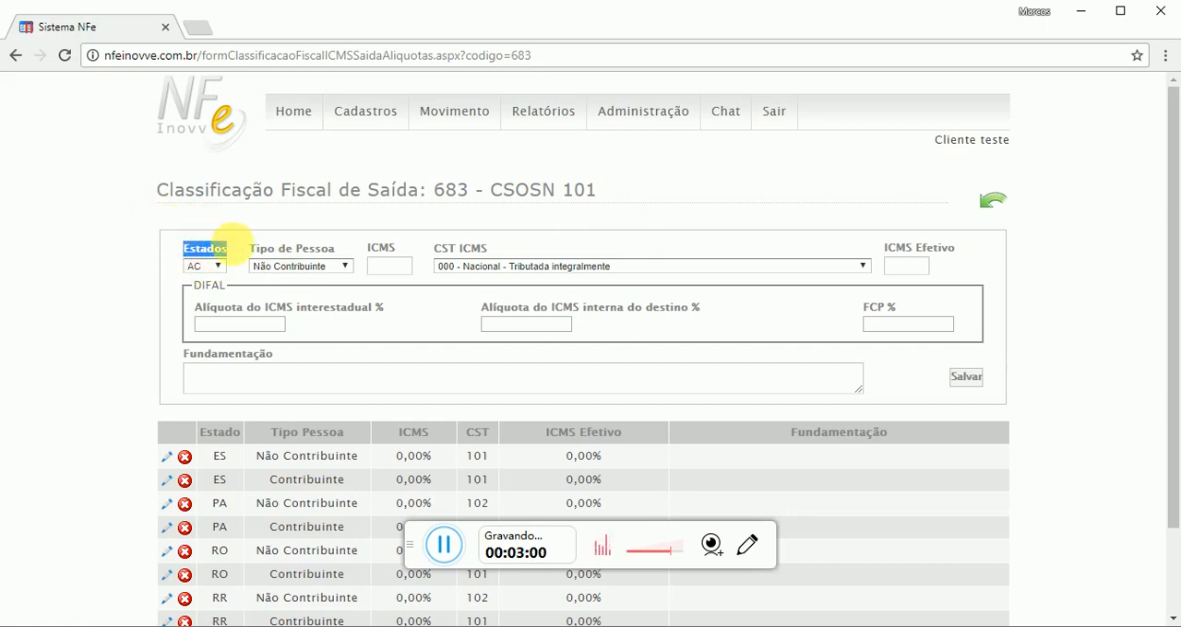
left_click(226, 242)
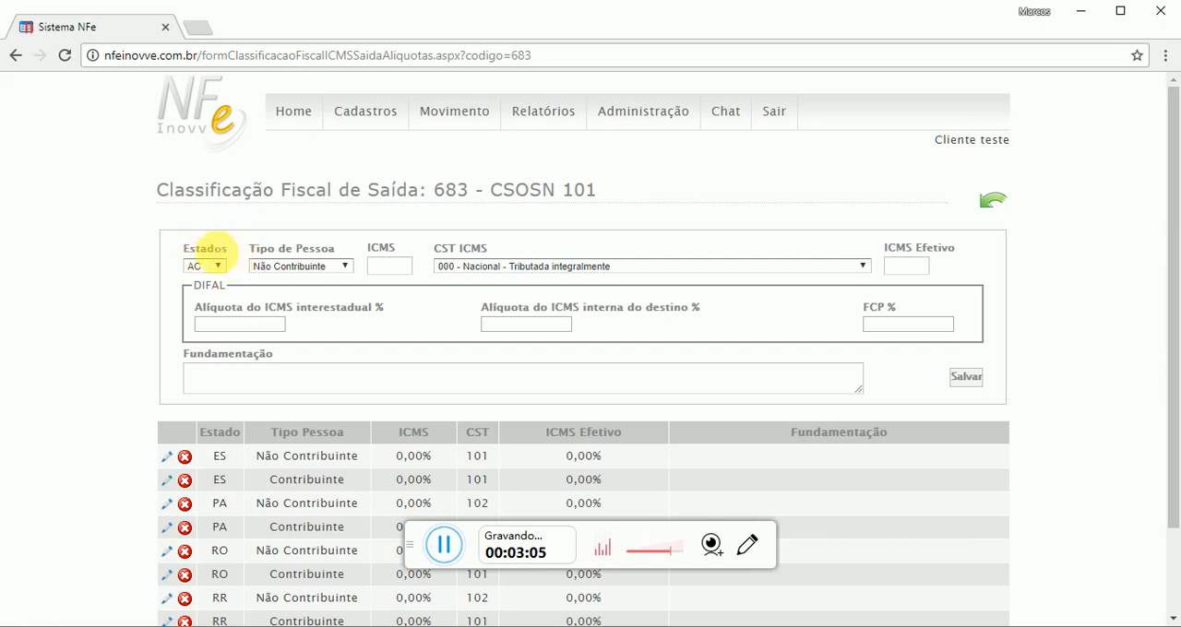
Choose state ES and person type Contribuinte for the new ICMS rate entry
left_click(205, 267)
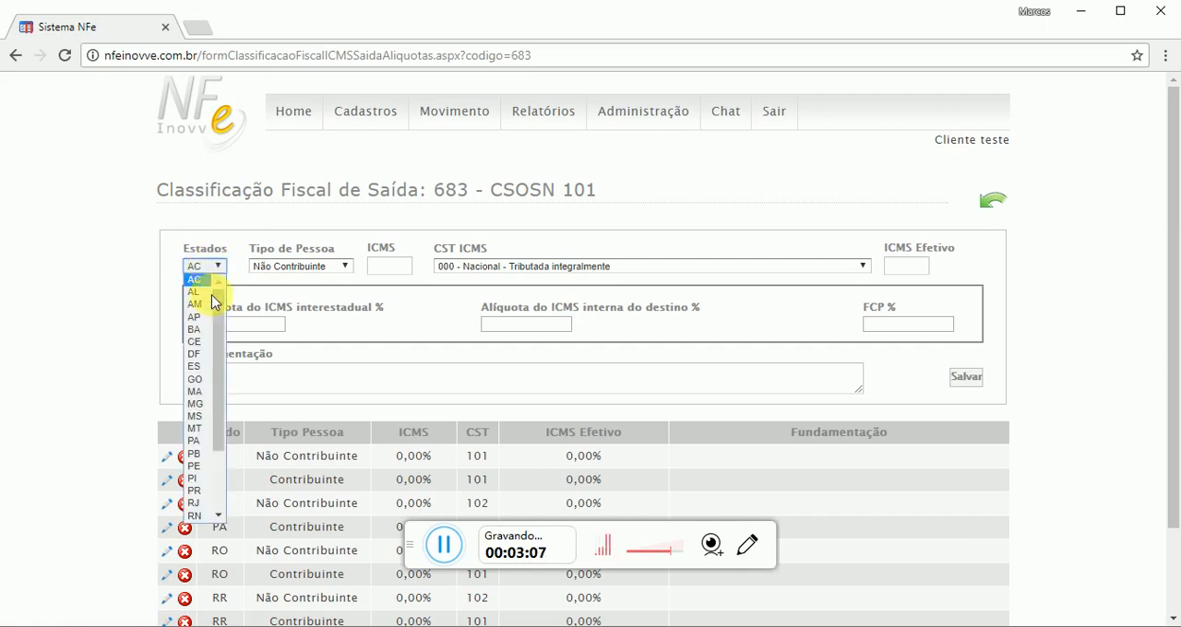
left_click(191, 367)
left_click(329, 267)
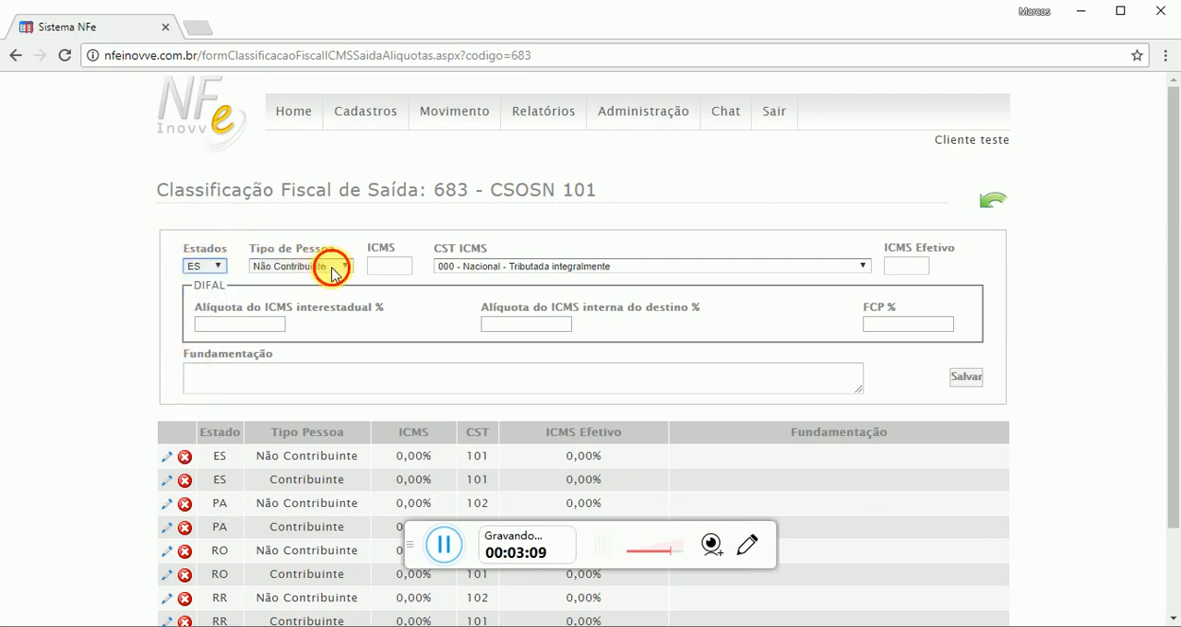
left_click(249, 232)
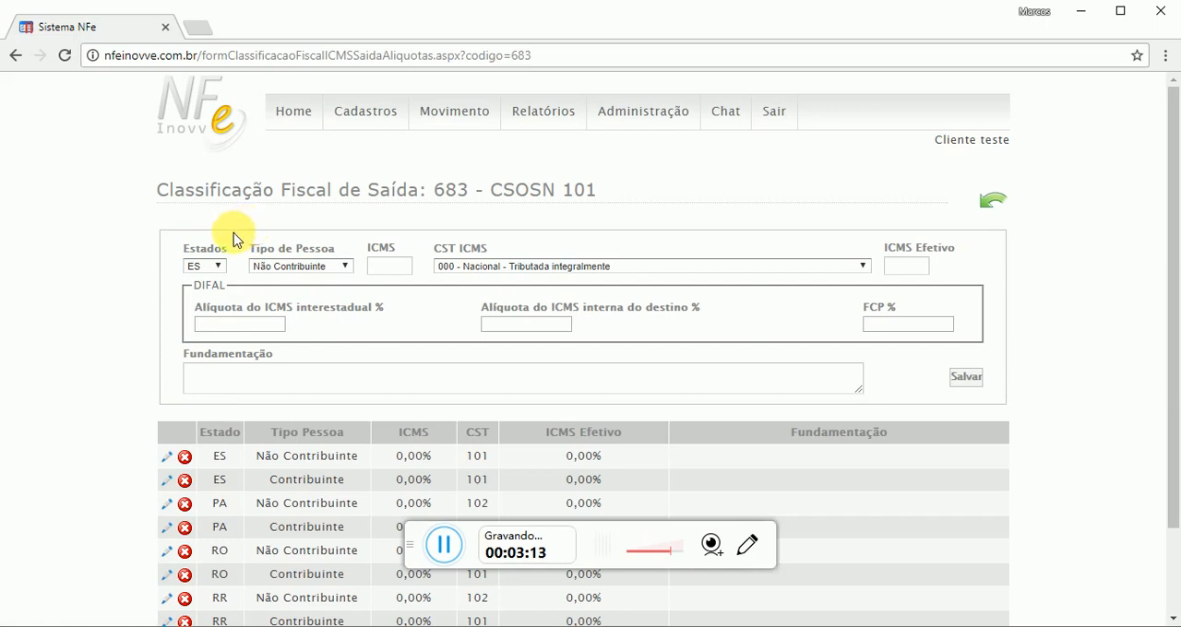
left_click(218, 266)
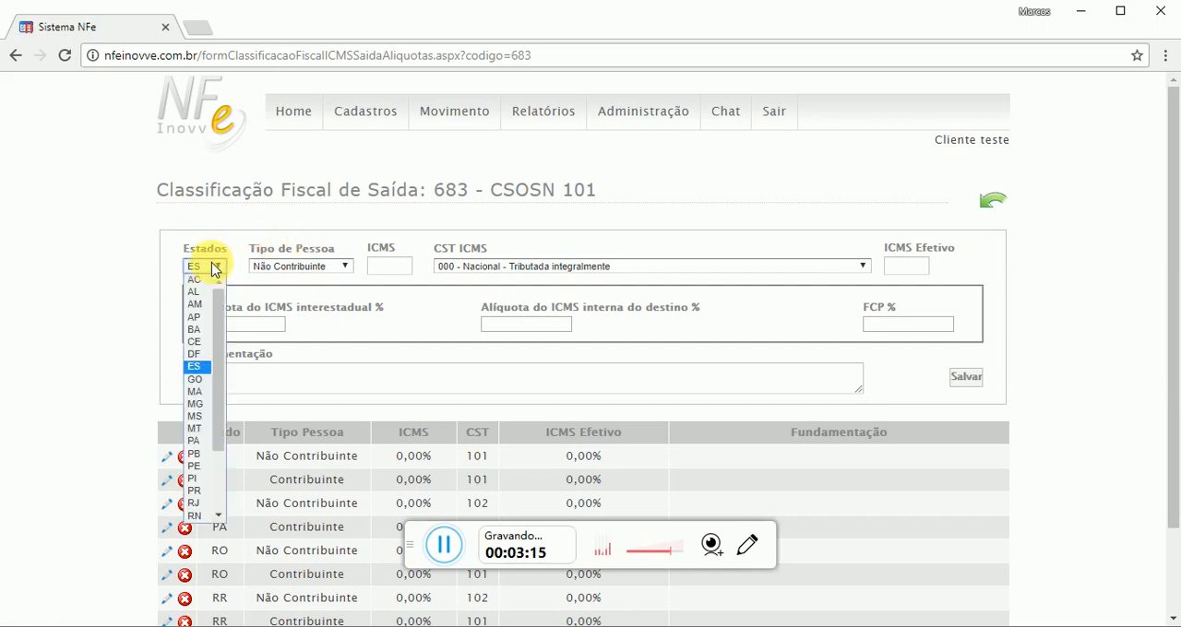
left_click(295, 241)
left_click(332, 267)
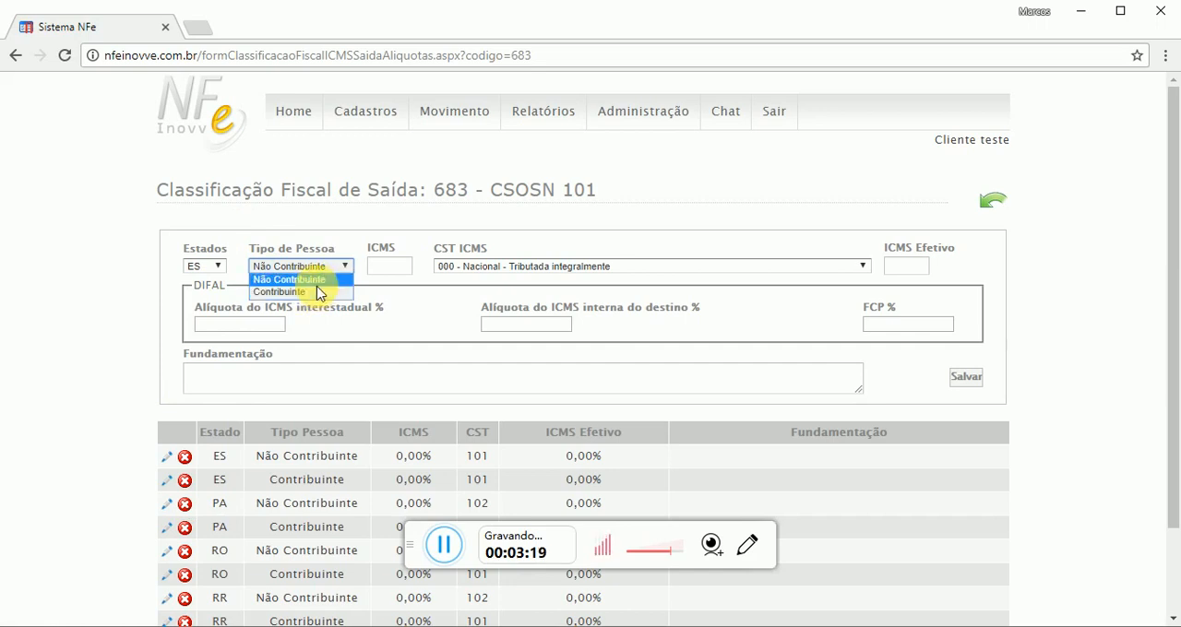
left_click(307, 292)
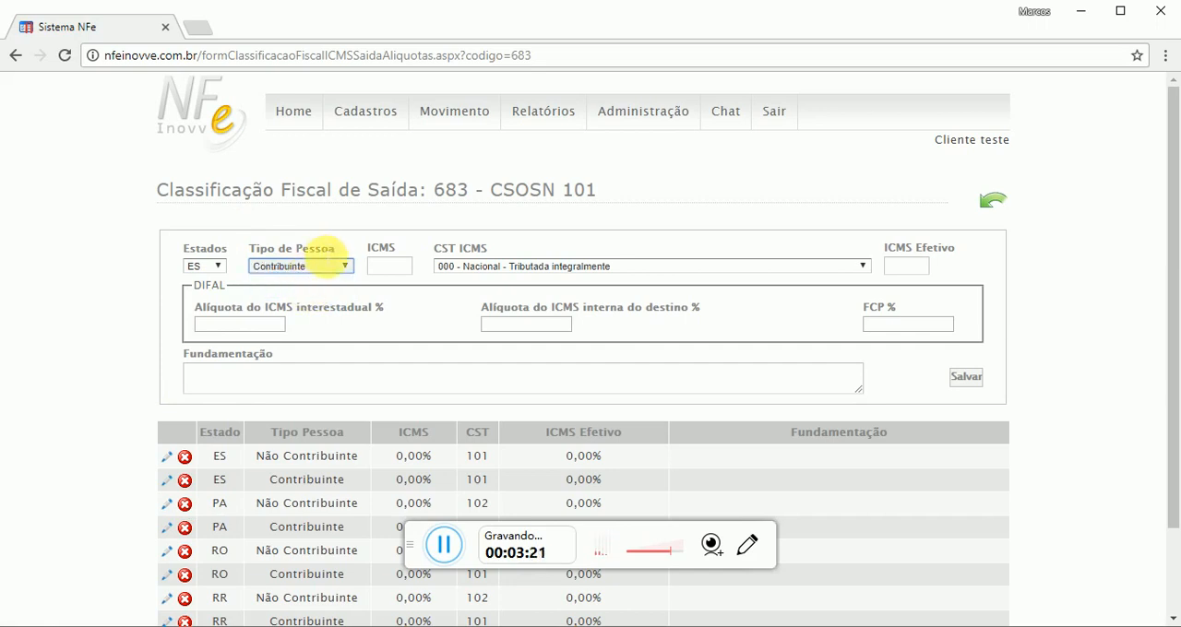
left_click(392, 204)
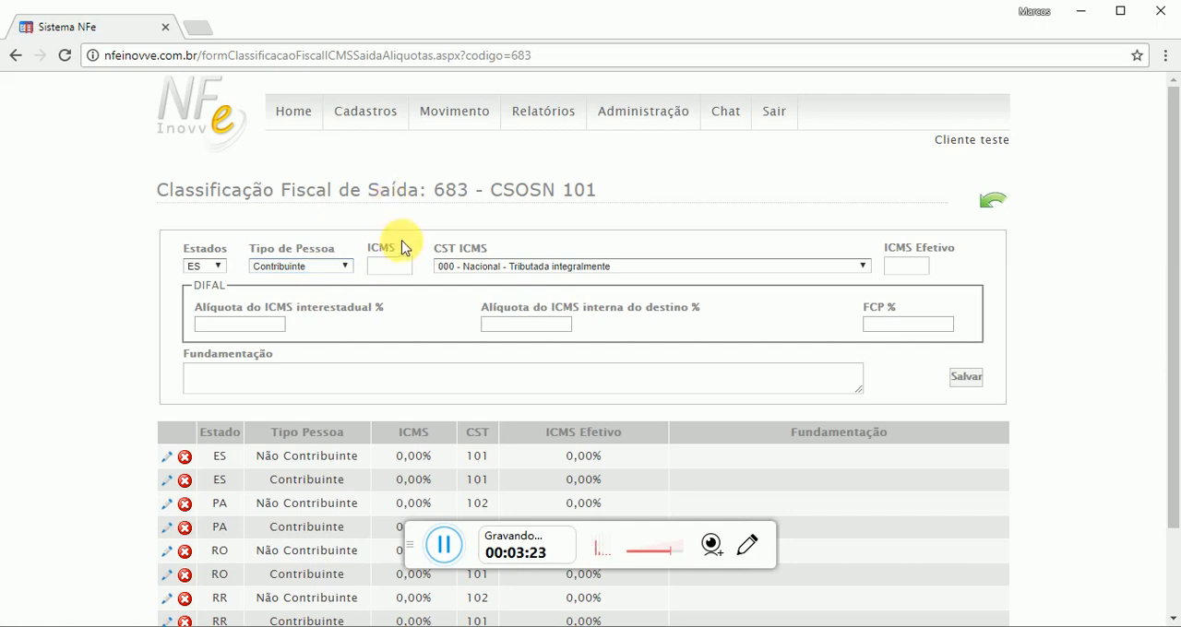
Examine the ICMS and ICMS Efetivo fields of the rate entry form
mouse_move(402, 247)
left_mouse_down()
mouse_move(388, 245)
mouse_move(414, 250)
mouse_move(392, 249)
left_mouse_up()
left_click_drag(906, 247, 941, 249)
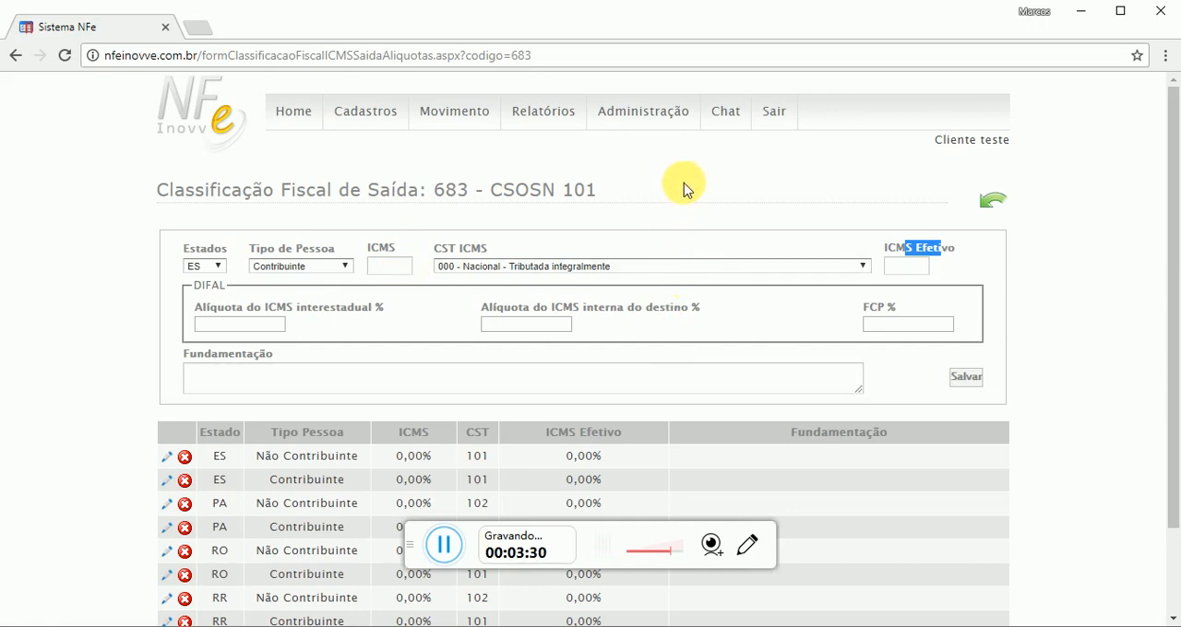
left_click_drag(375, 251, 434, 243)
left_click(657, 193)
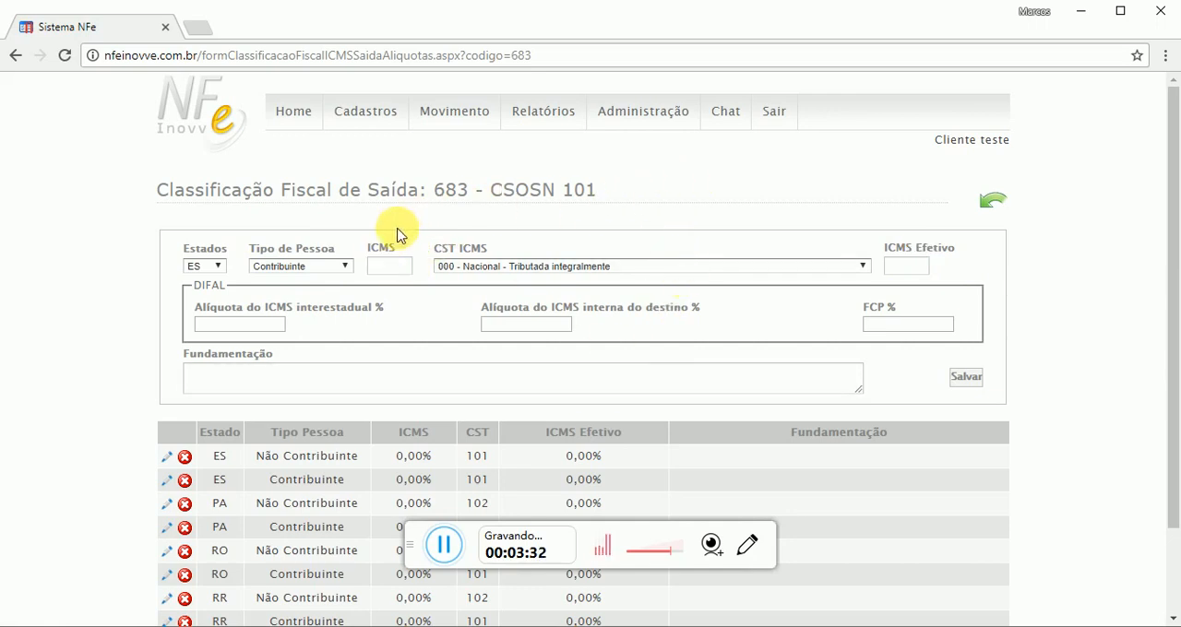
double_click(371, 247)
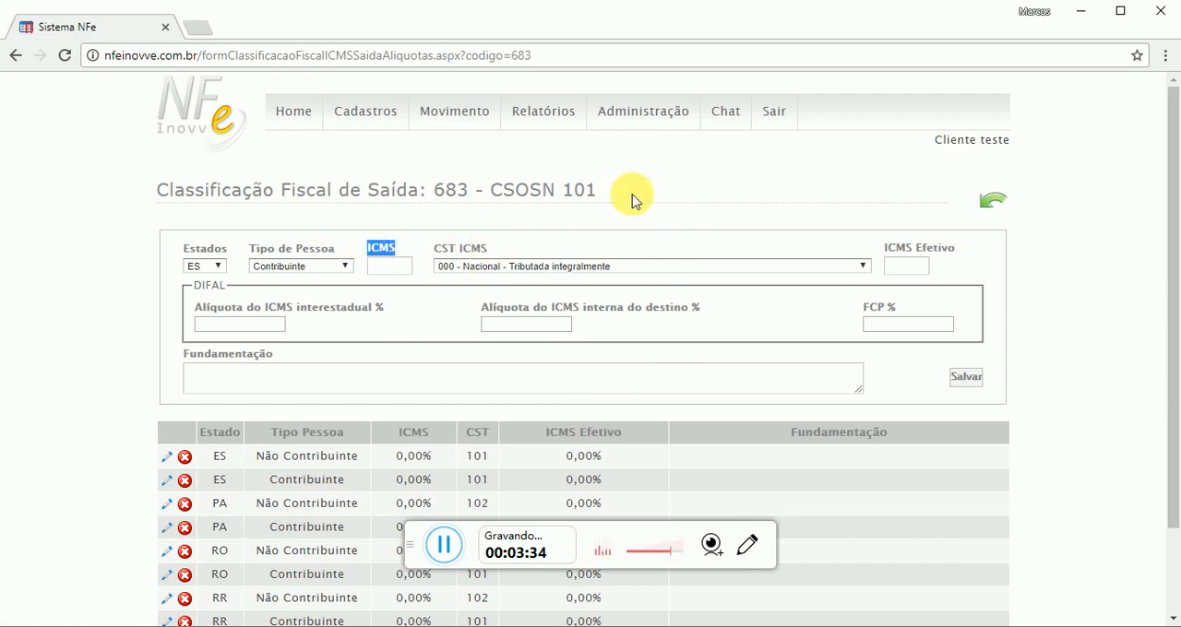
left_click(641, 197)
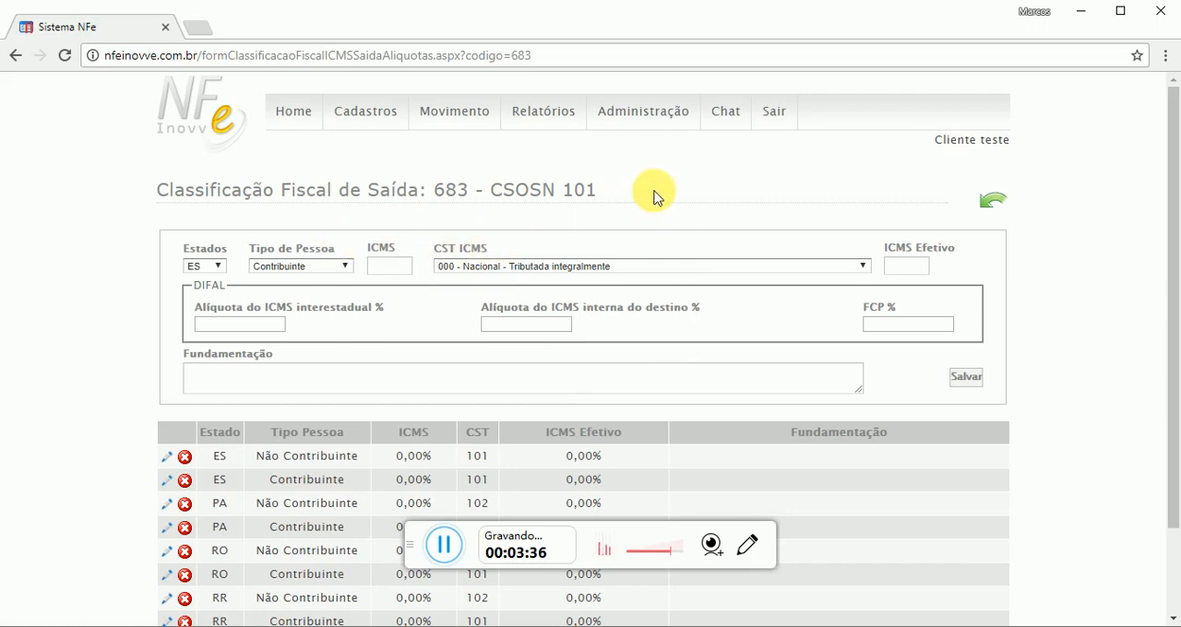
left_click(394, 266)
left_click(913, 267)
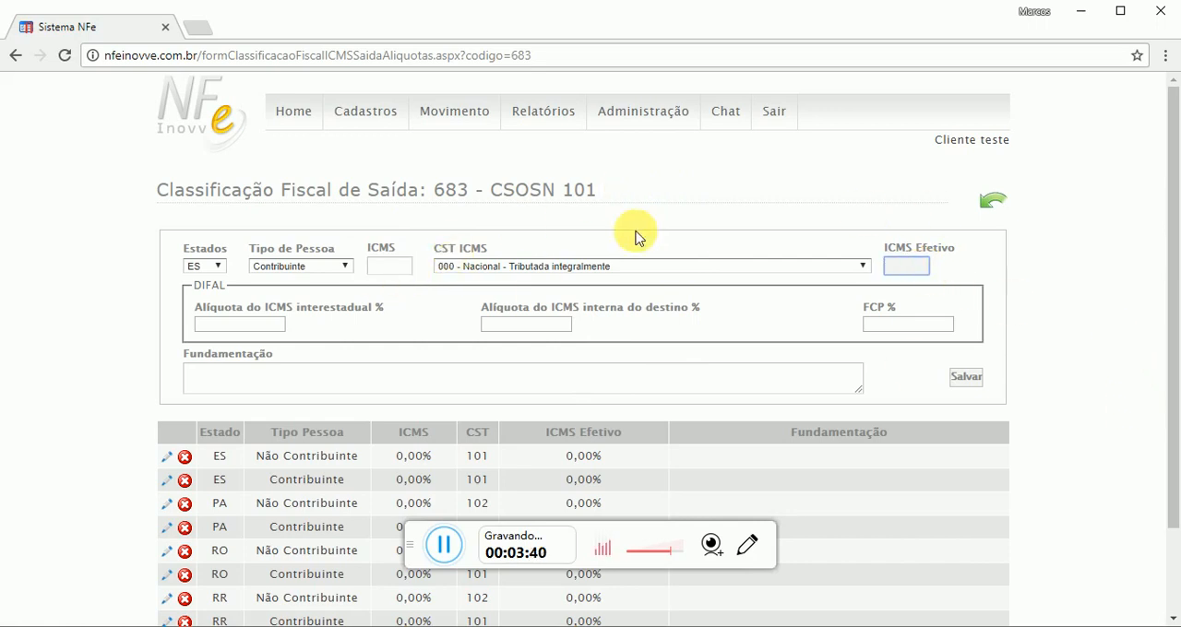
left_click(383, 267)
left_click(909, 267)
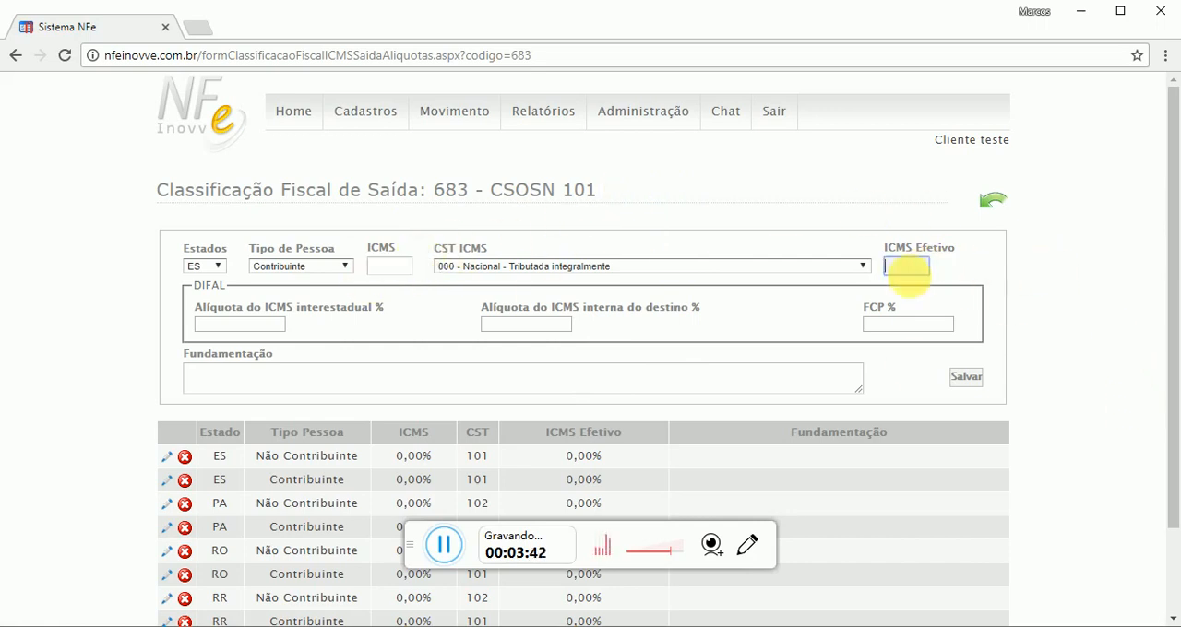
Set both the ICMS and ICMS Efetivo rates to 0
left_click(383, 265)
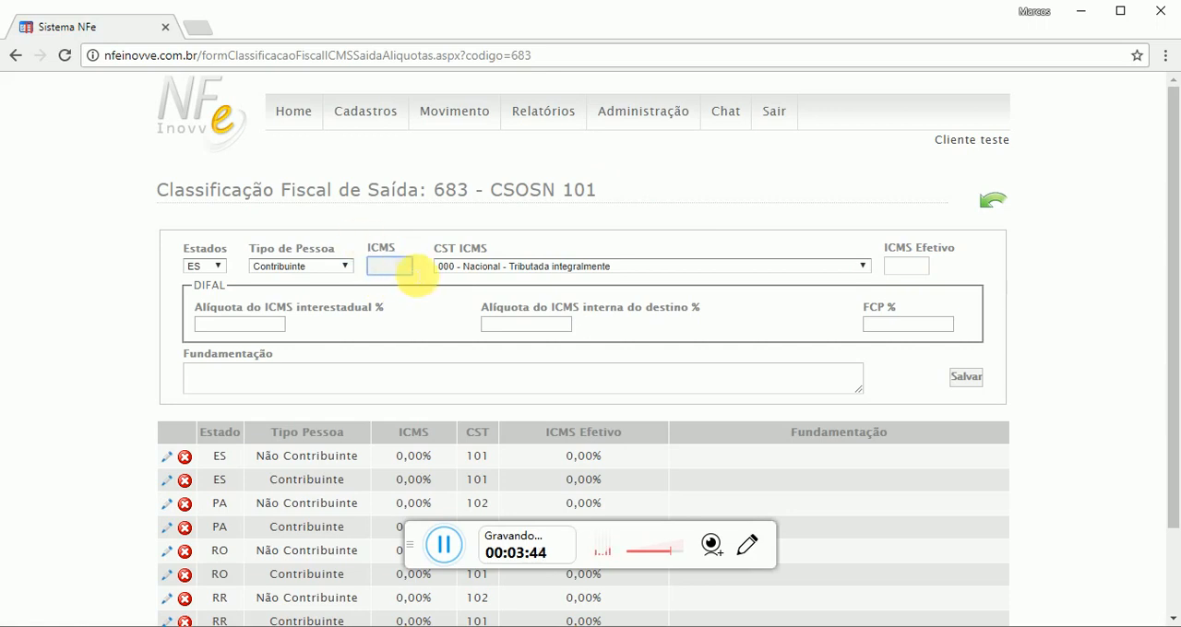
type("0")
left_click(904, 267)
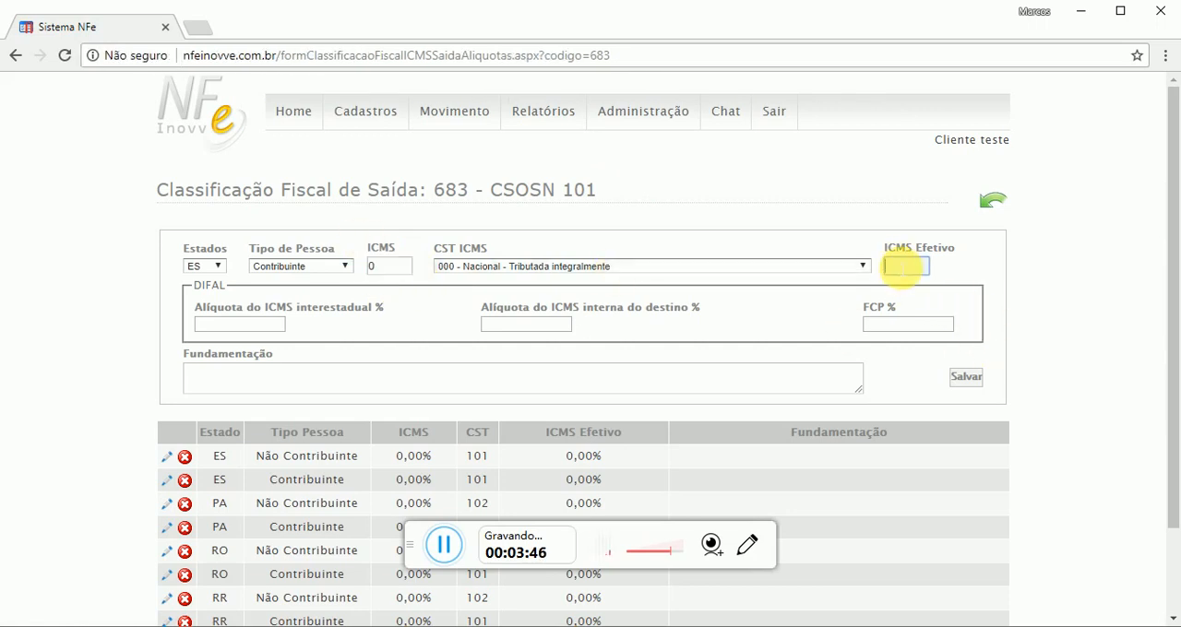
left_click_drag(894, 249, 861, 222)
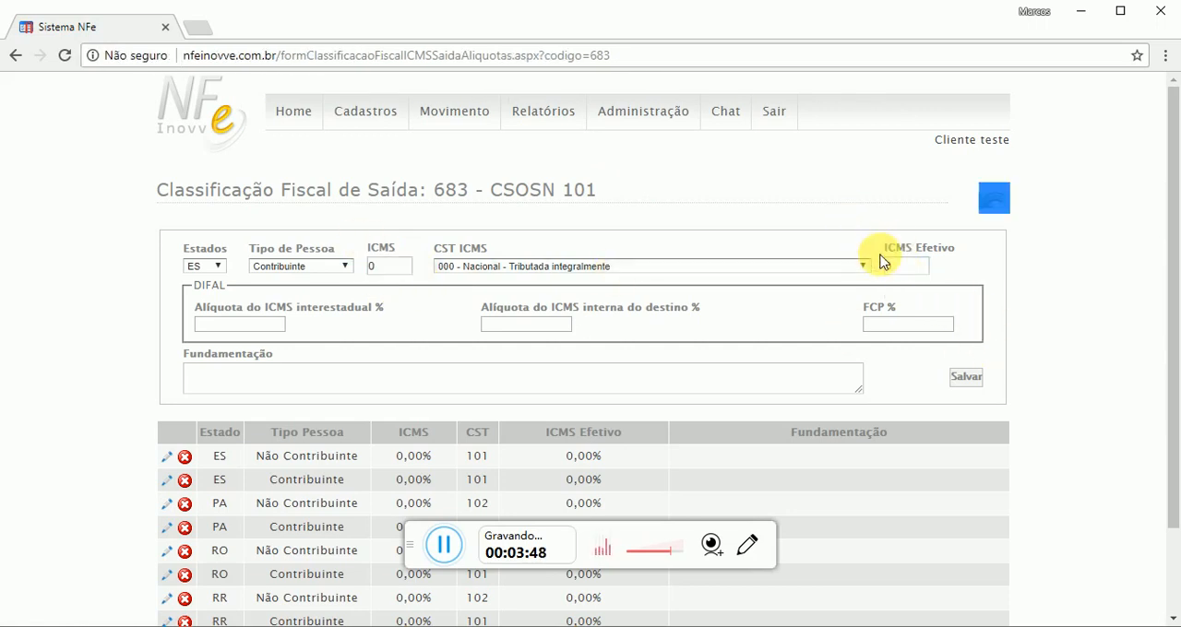
left_click(901, 203)
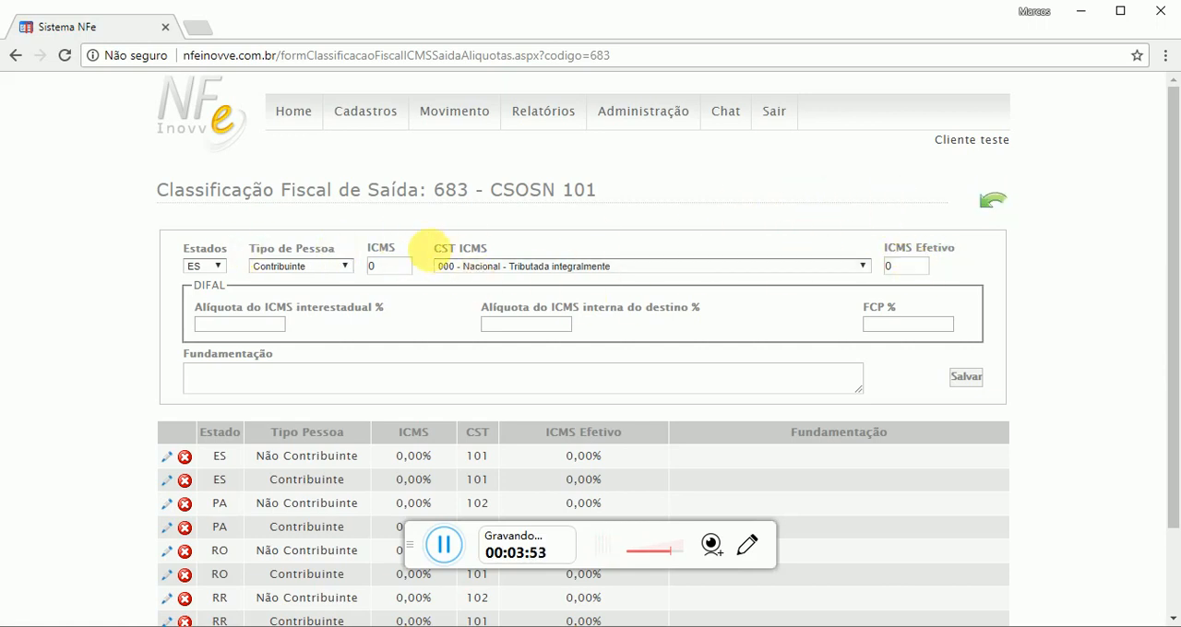
Set the CST ICMS to "101 - Simples Nacional - Tributada pelo Simples Nacional com permissão de crédito"
left_click_drag(429, 251, 661, 252)
left_click(499, 246)
left_click(663, 253)
left_click(671, 268)
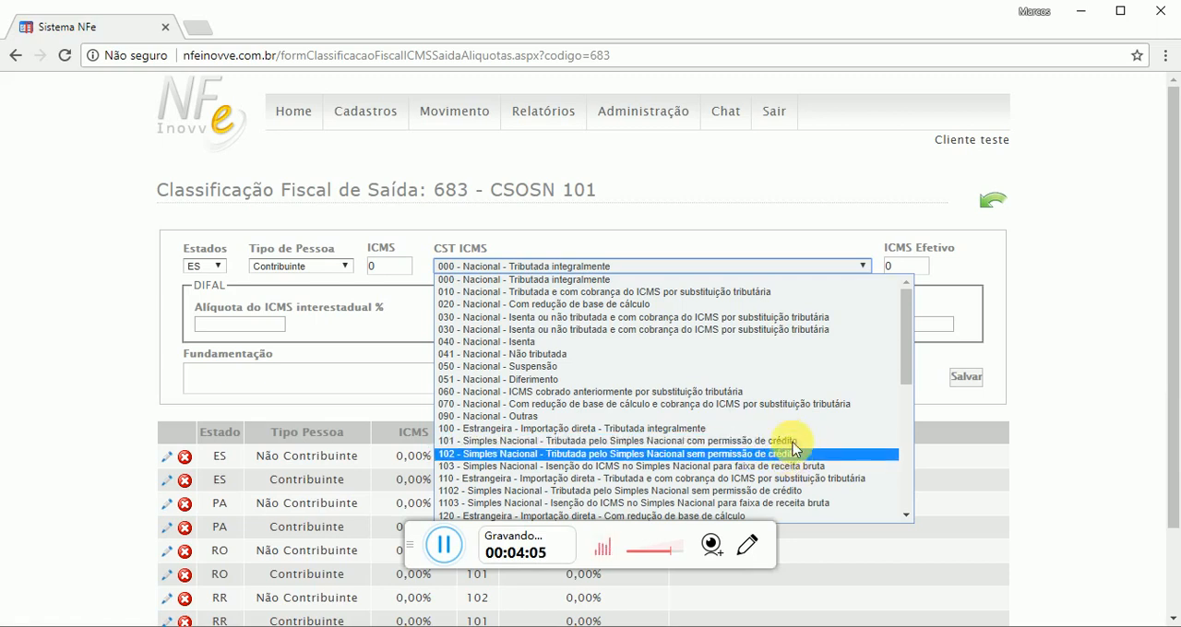
scroll(785, 440, "down", 9)
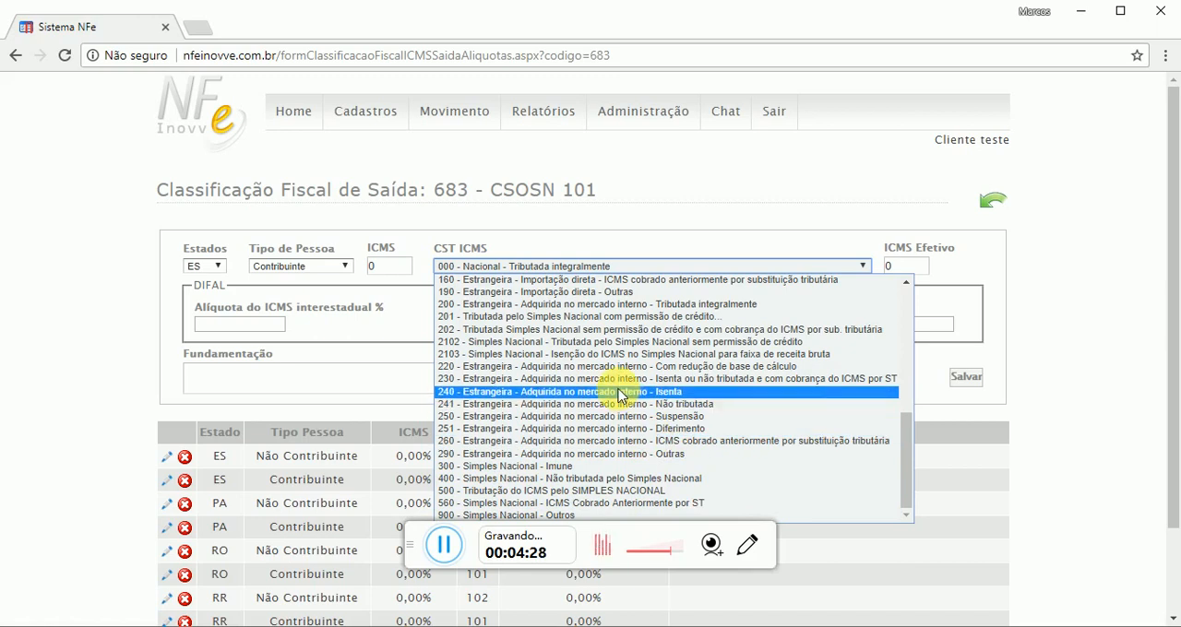
scroll(620, 395, "up", 5)
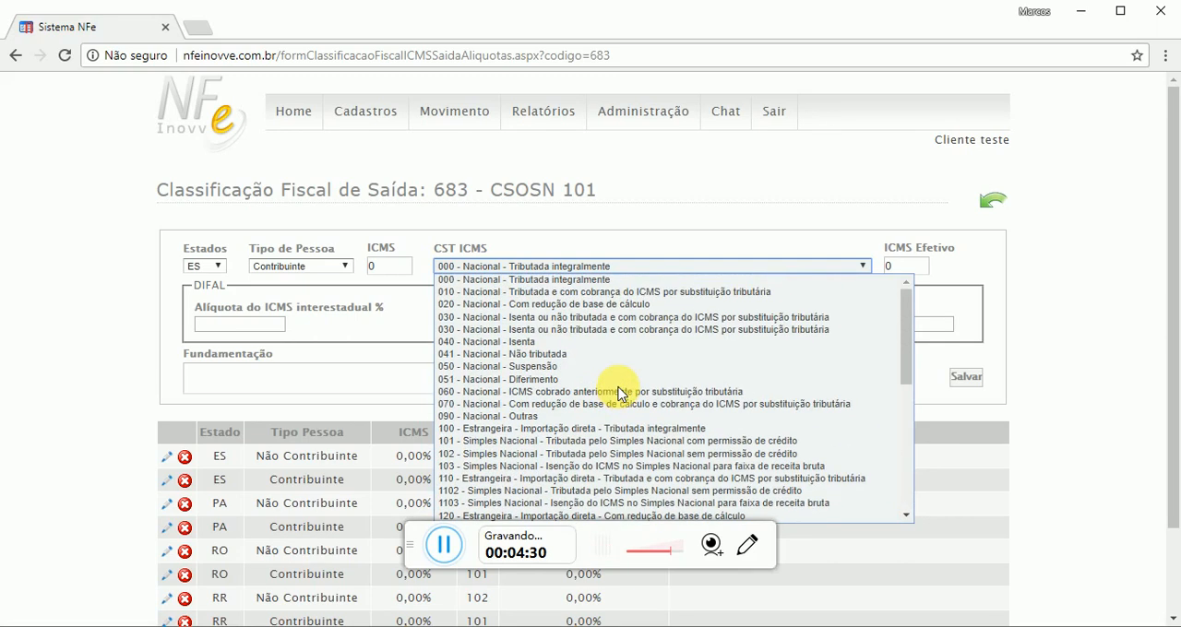
left_click(522, 441)
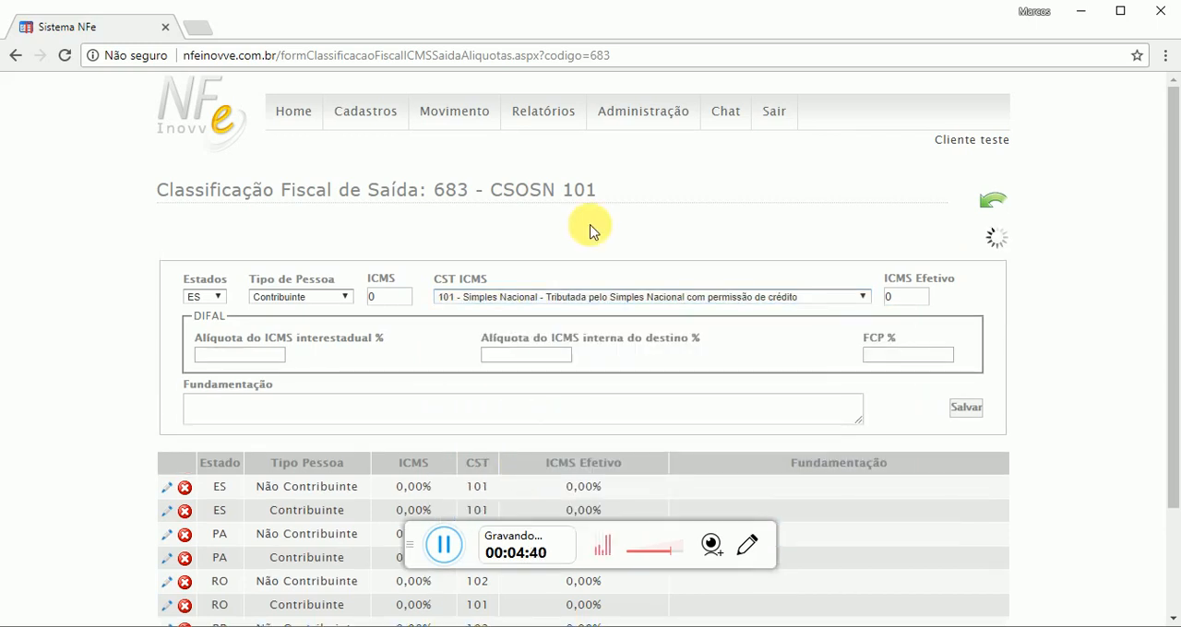
Examine the DIFAL section together with the state selection of the rate entry
left_click_drag(187, 286, 230, 285)
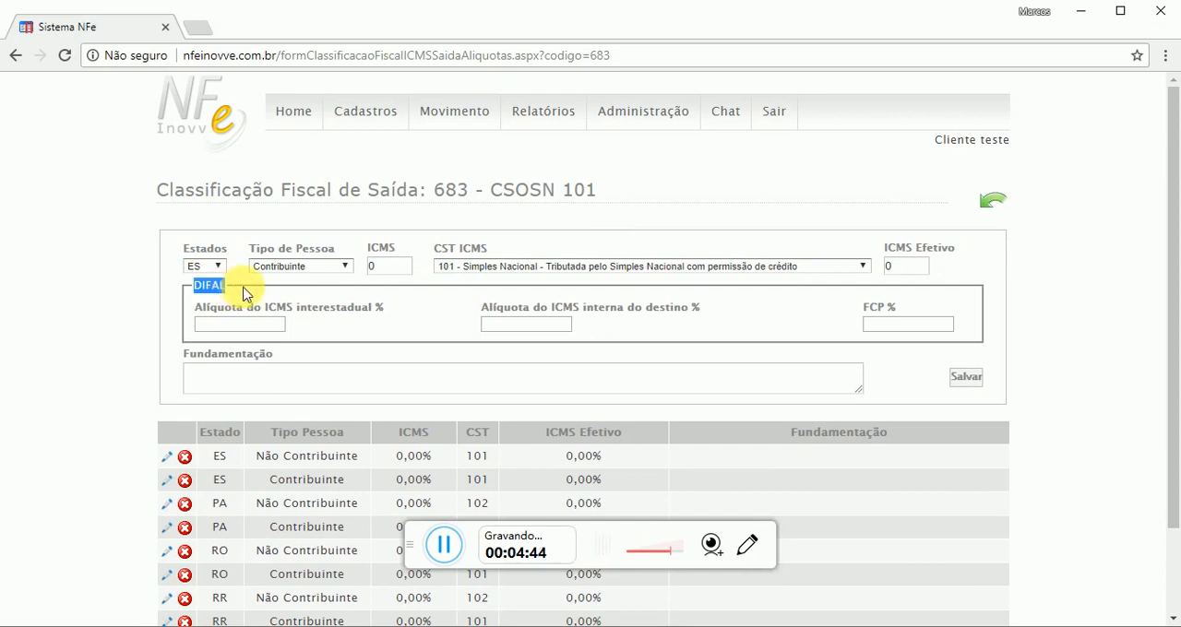
left_click(245, 293)
left_click_drag(203, 291, 231, 291)
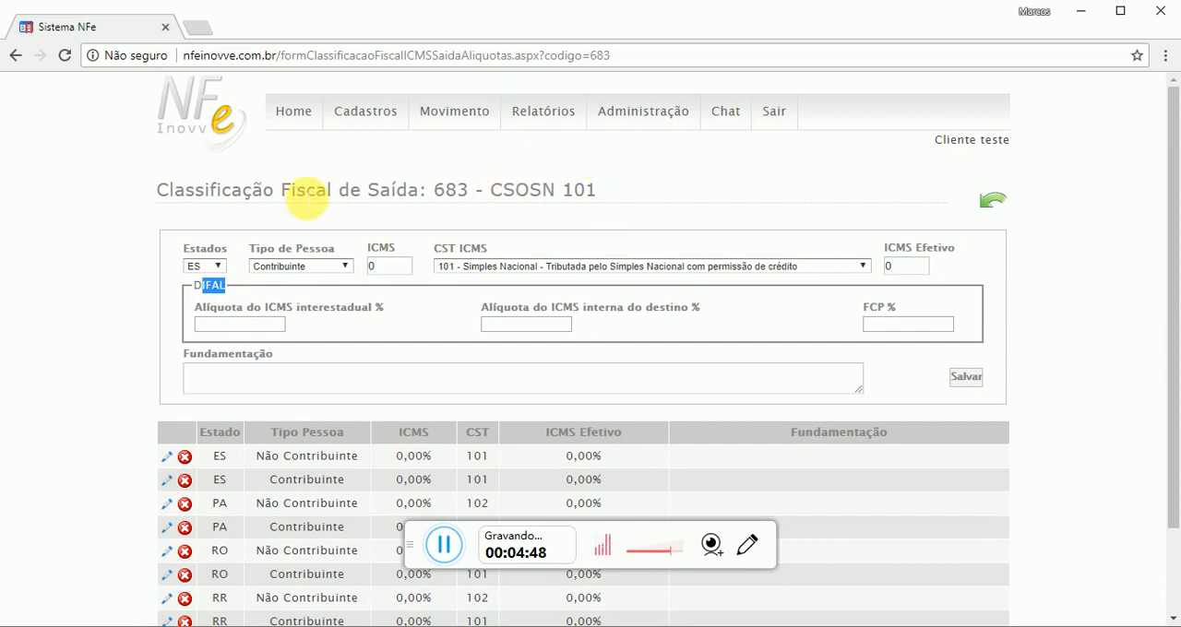
left_click_drag(231, 248, 178, 251)
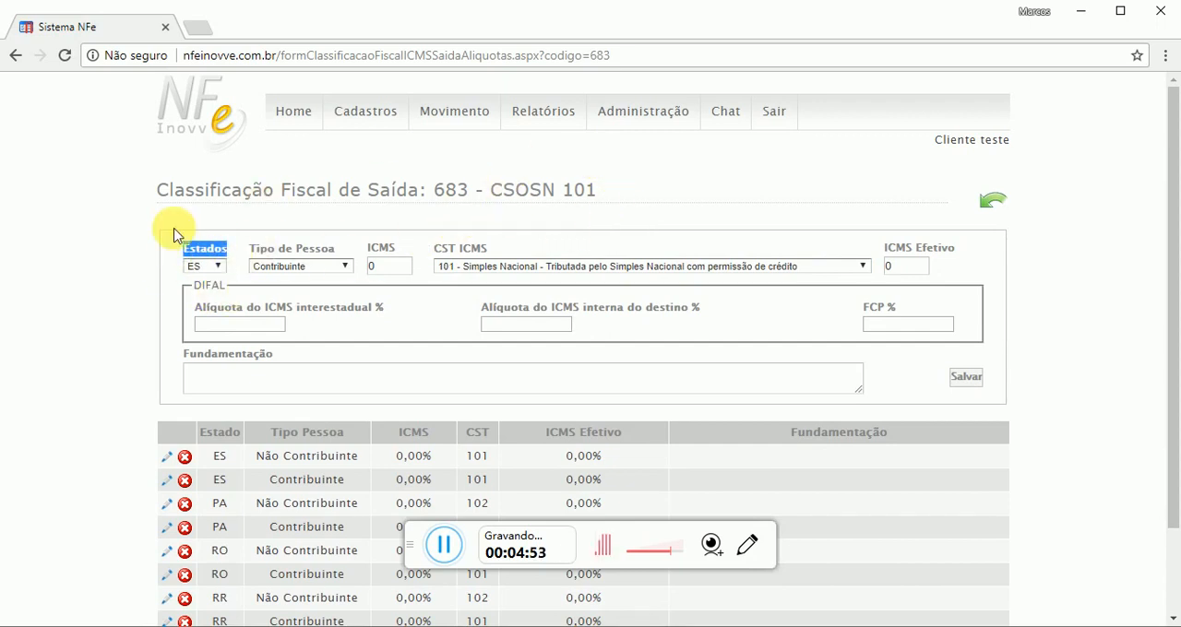
double_click(209, 286)
left_click(562, 179)
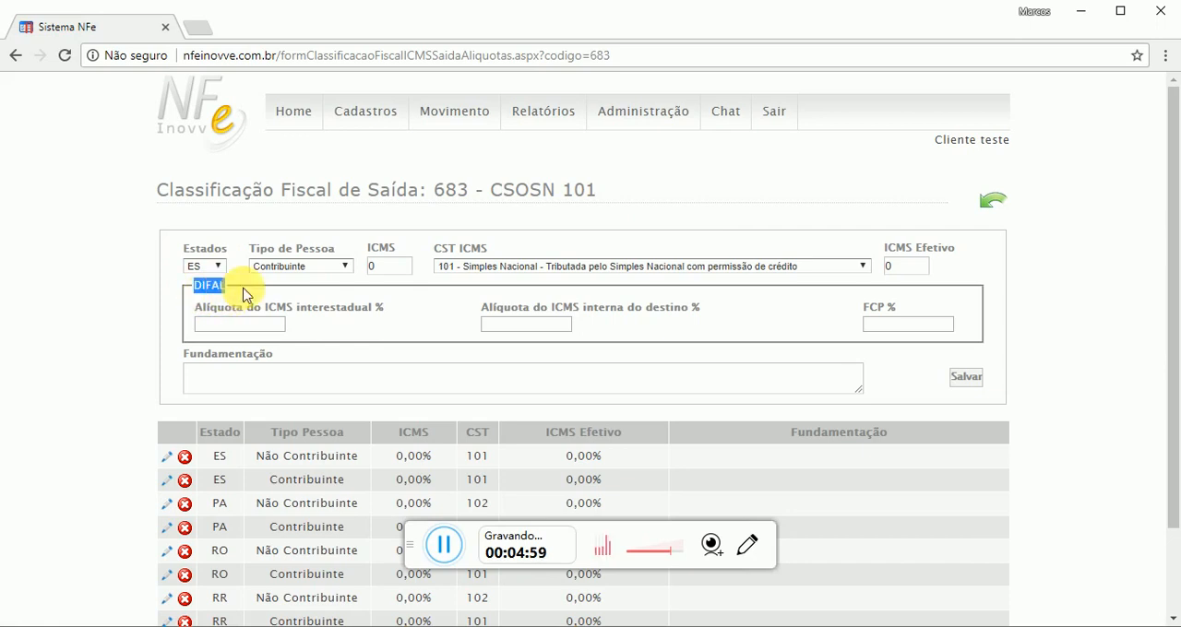
double_click(205, 248)
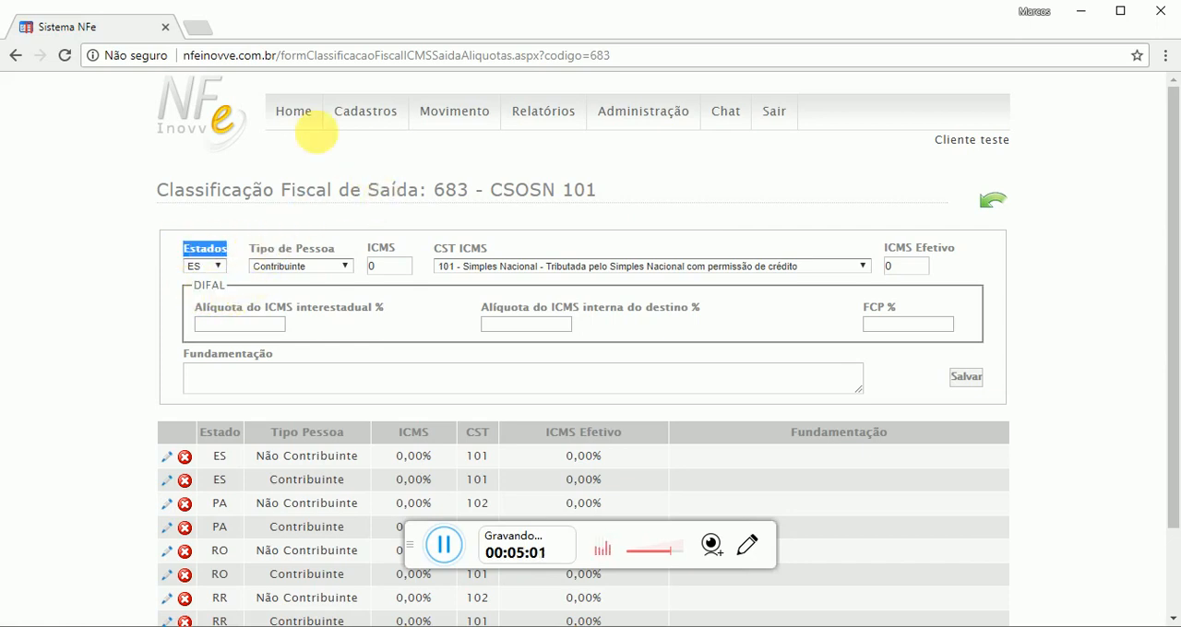
double_click(209, 285)
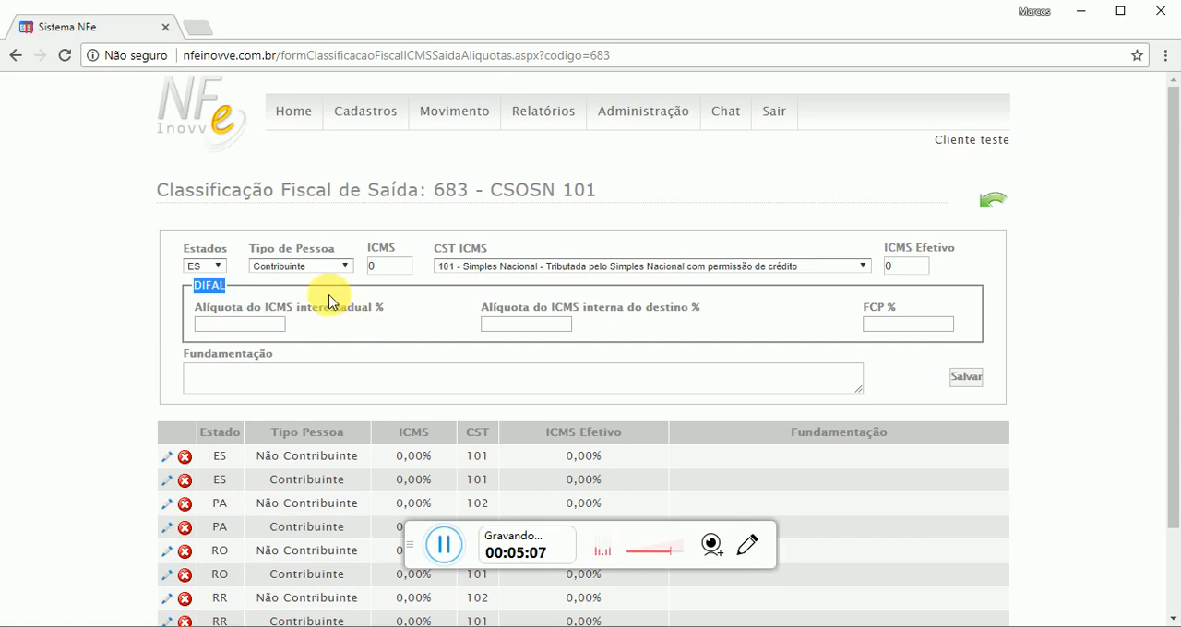
left_click(205, 249)
left_click_drag(205, 244, 233, 244)
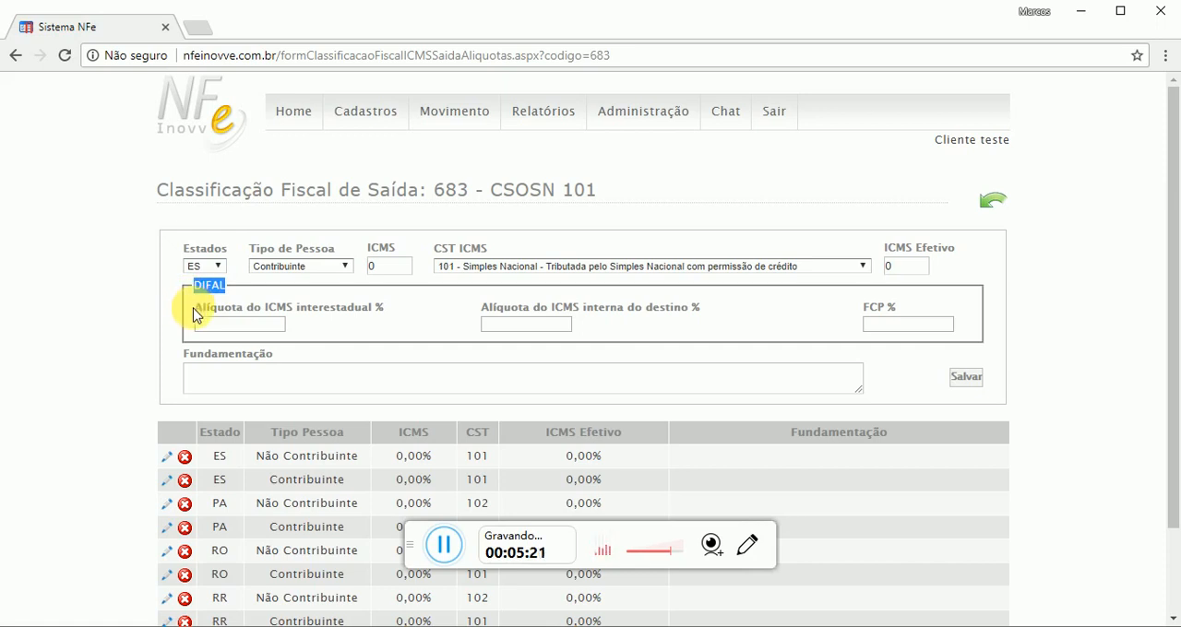
Examine the DIFAL fields for the interstate ICMS rate and the destination's internal ICMS rate
left_click_drag(194, 314, 373, 325)
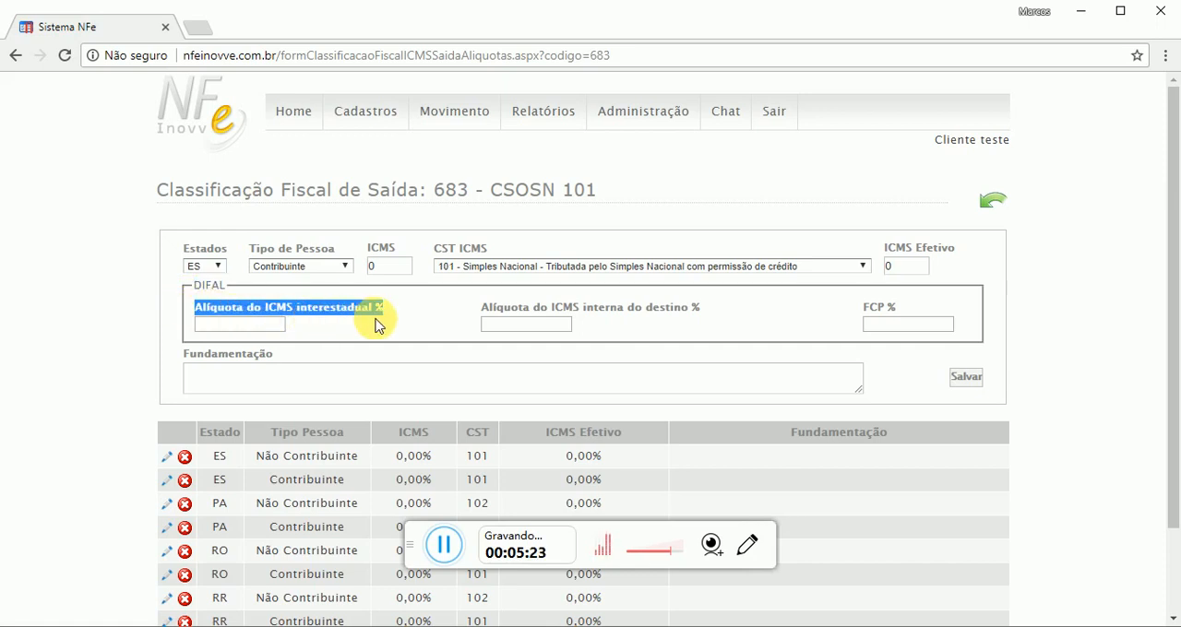
left_click(284, 325)
left_click(527, 324)
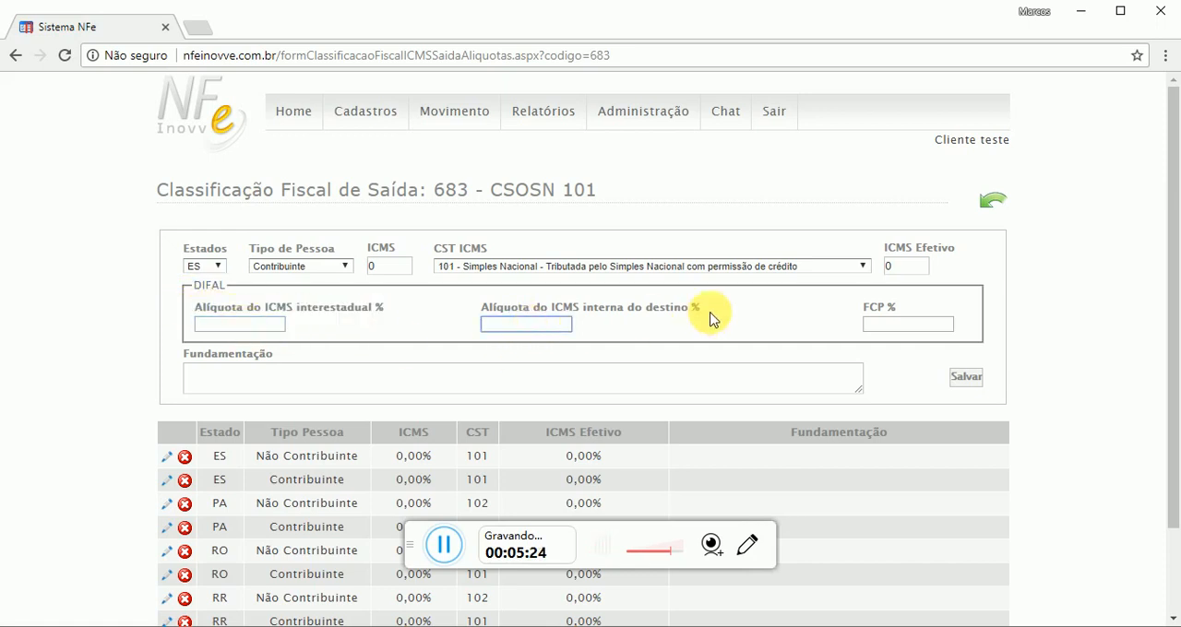
left_click(231, 324)
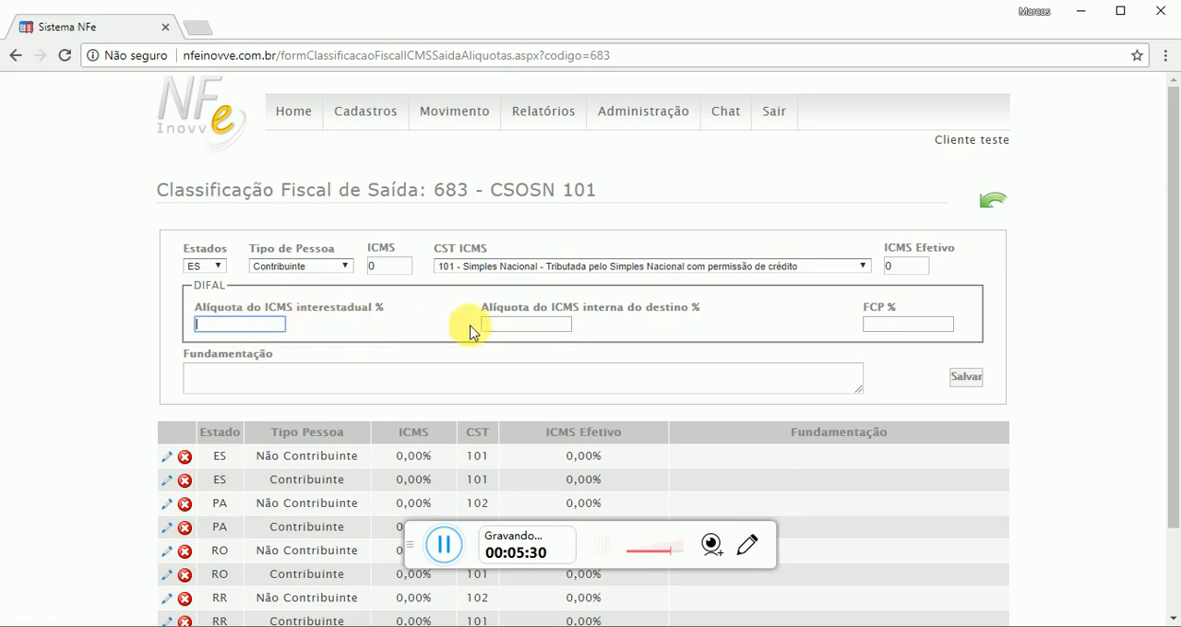
left_click(529, 327)
left_click(243, 324)
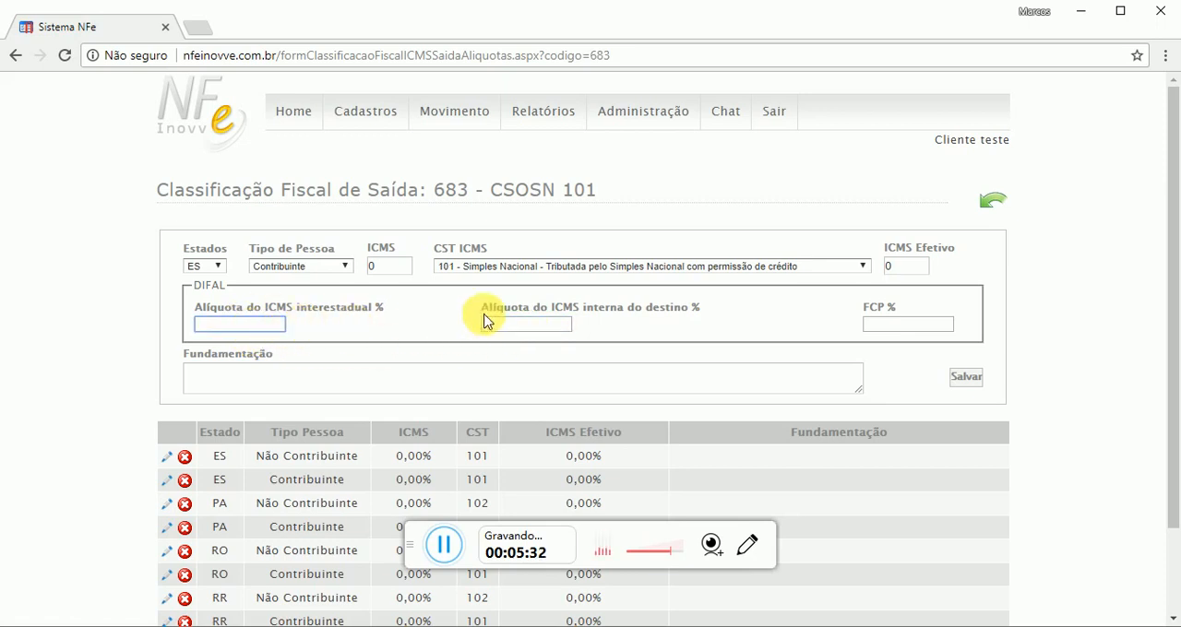
left_click(517, 327)
left_click(506, 328)
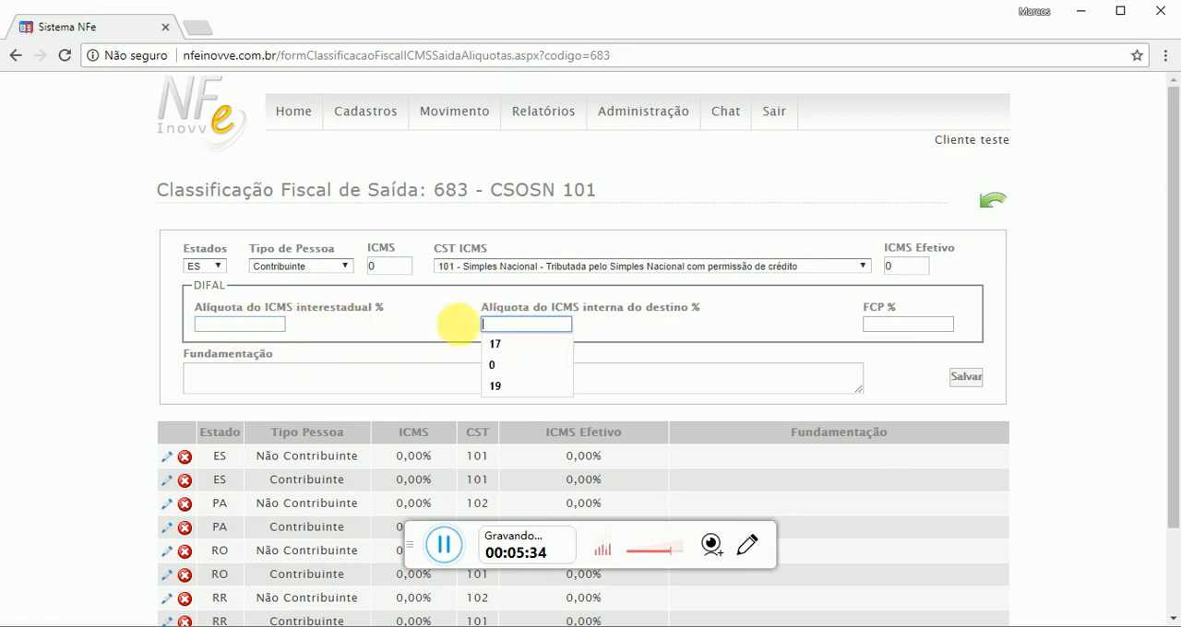
left_click(233, 325)
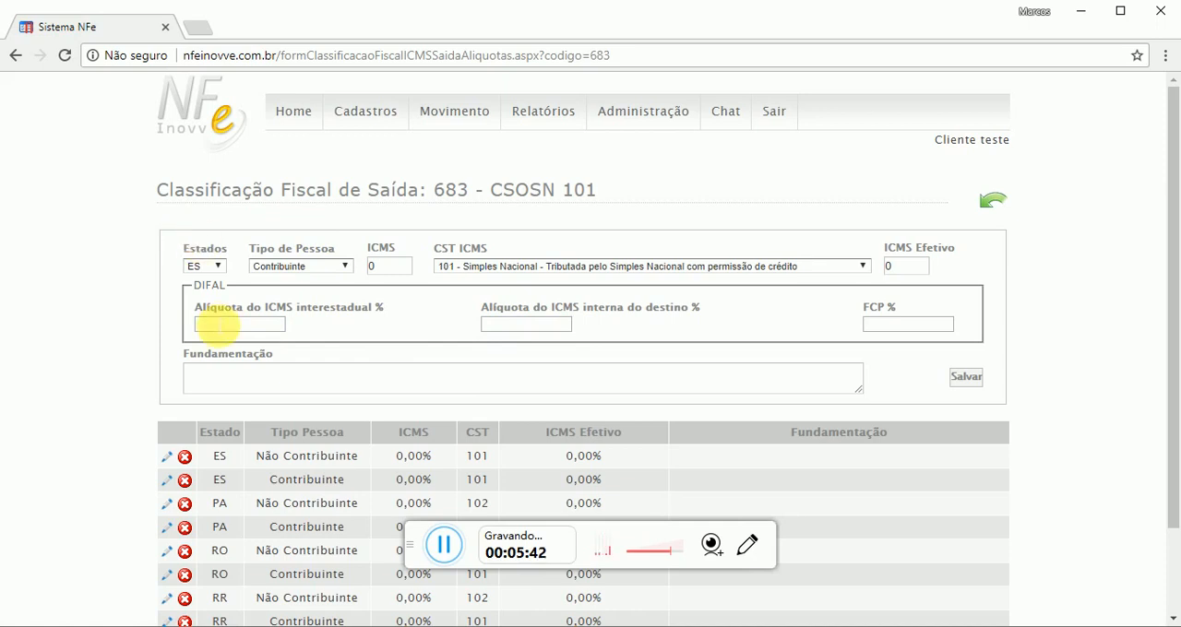
double_click(201, 285)
left_click_drag(327, 303, 382, 314)
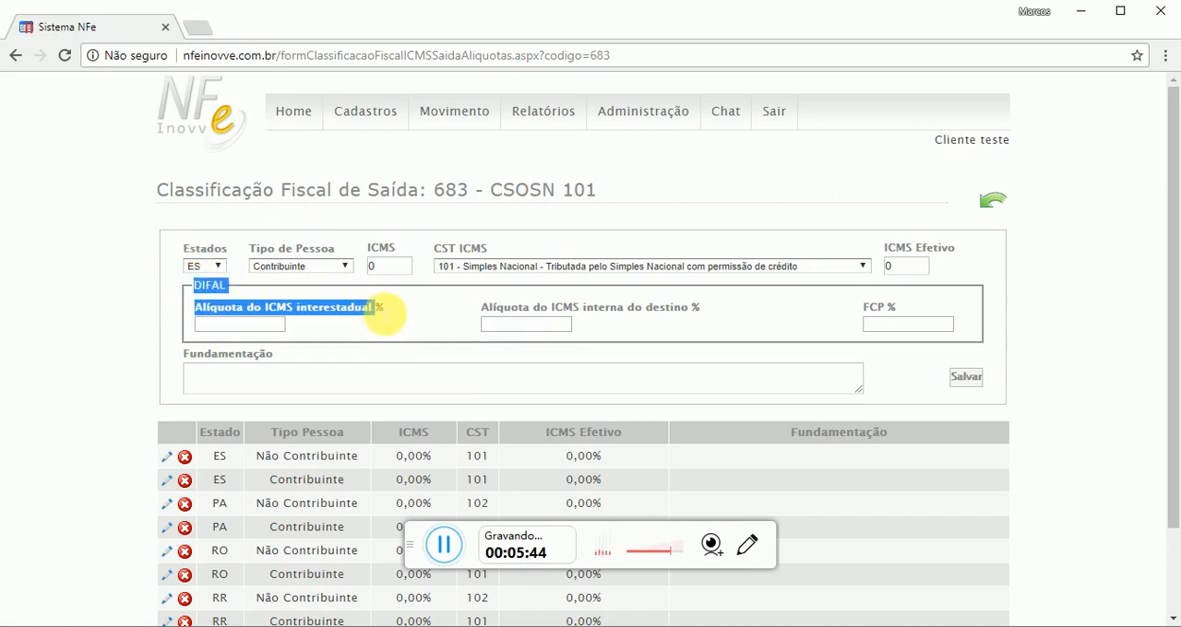
Compare the interstate ICMS rate field with the destination's internal rate field in the DIFAL section
left_click(251, 327)
left_click(546, 330)
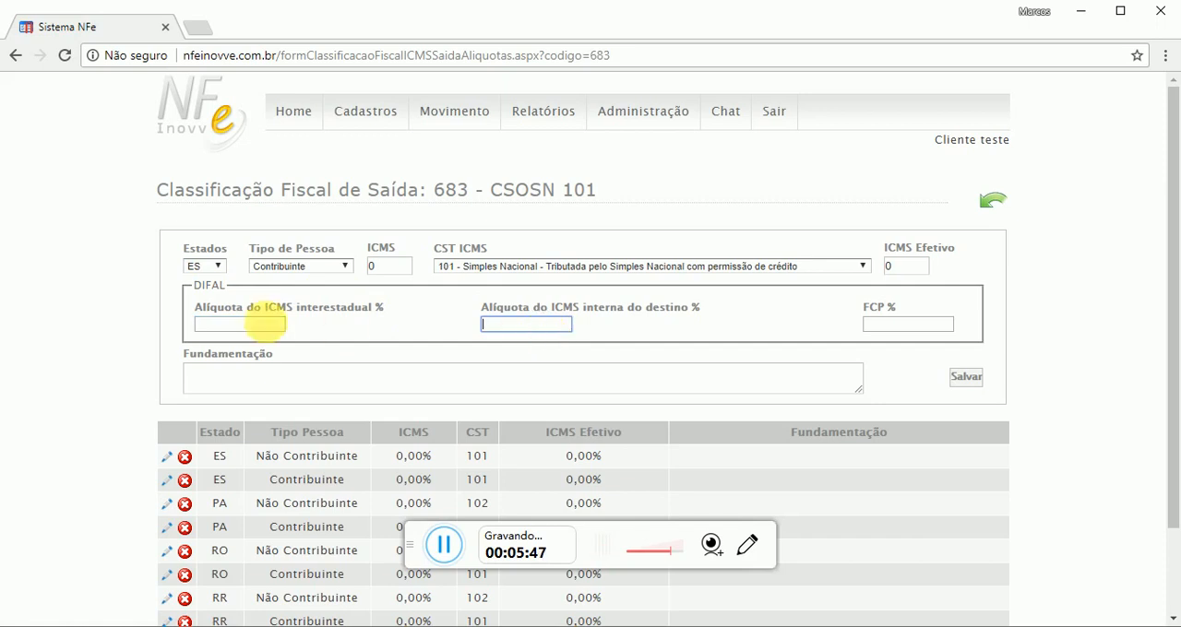
left_click(267, 323)
left_click_drag(201, 308, 373, 310)
left_click_drag(489, 309, 645, 313)
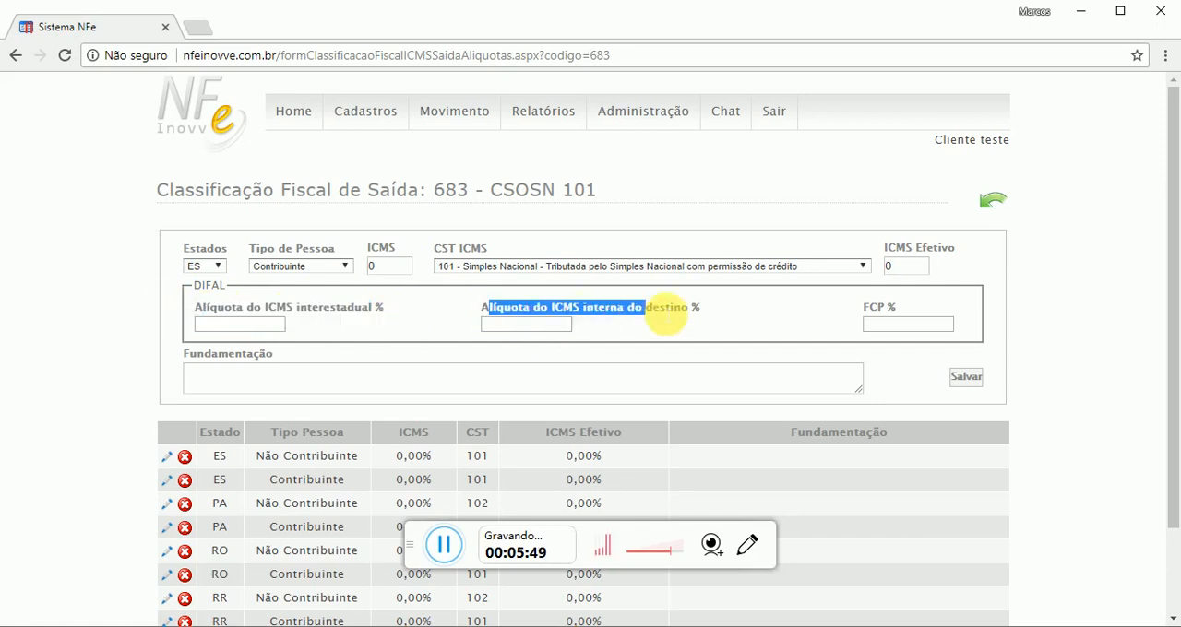
left_click_drag(387, 302, 309, 310)
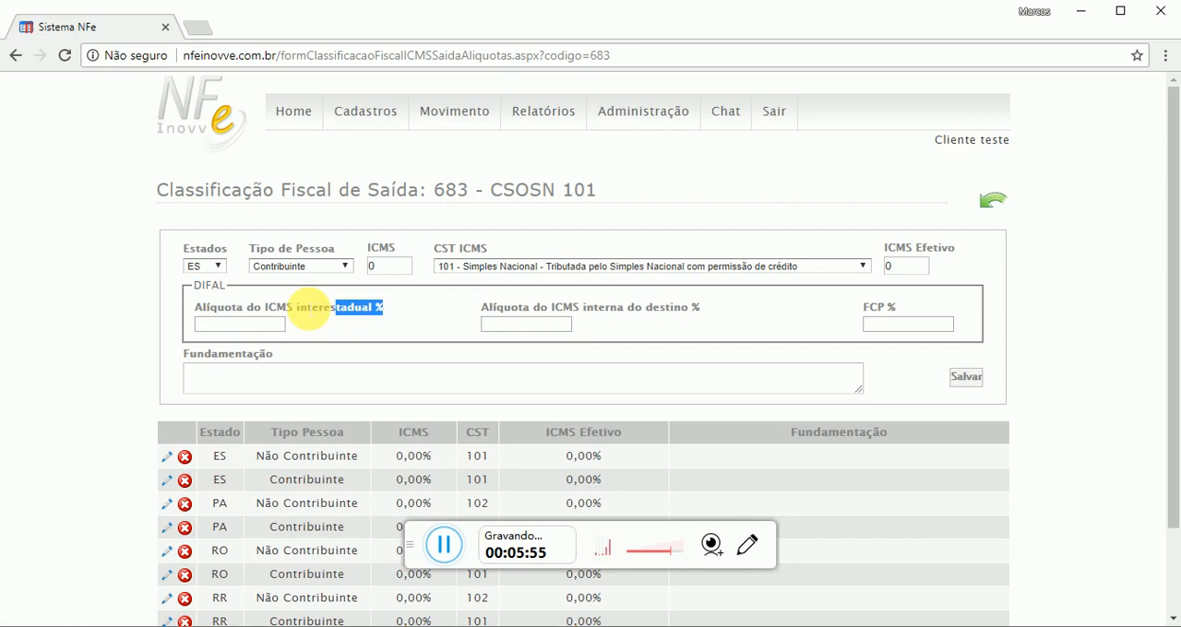
left_click(284, 328)
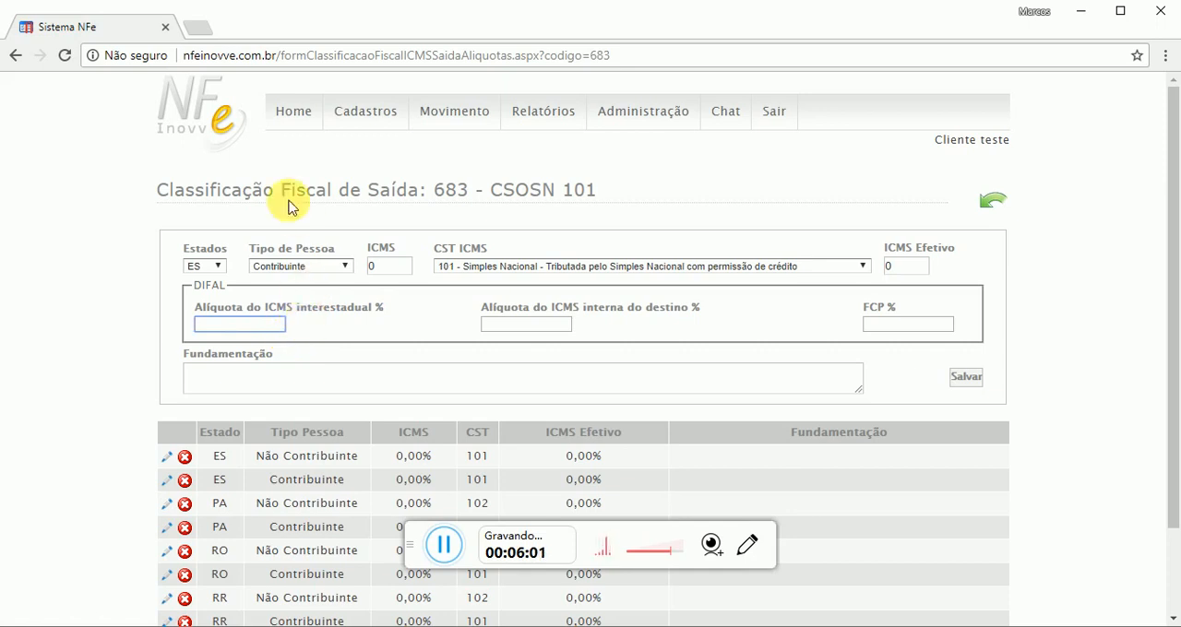
Search Google Images for "difal" in a new browser tab and examine the origin-by-destination ICMS rate table from Fraga Contabilidade
left_click(194, 28)
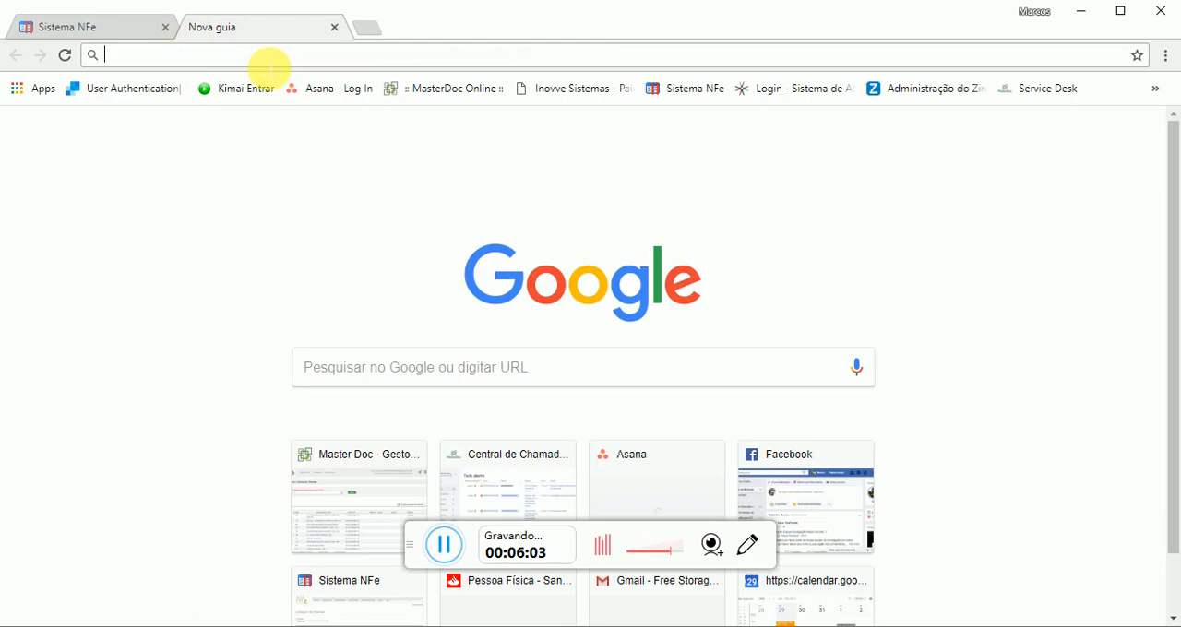
type("difal")
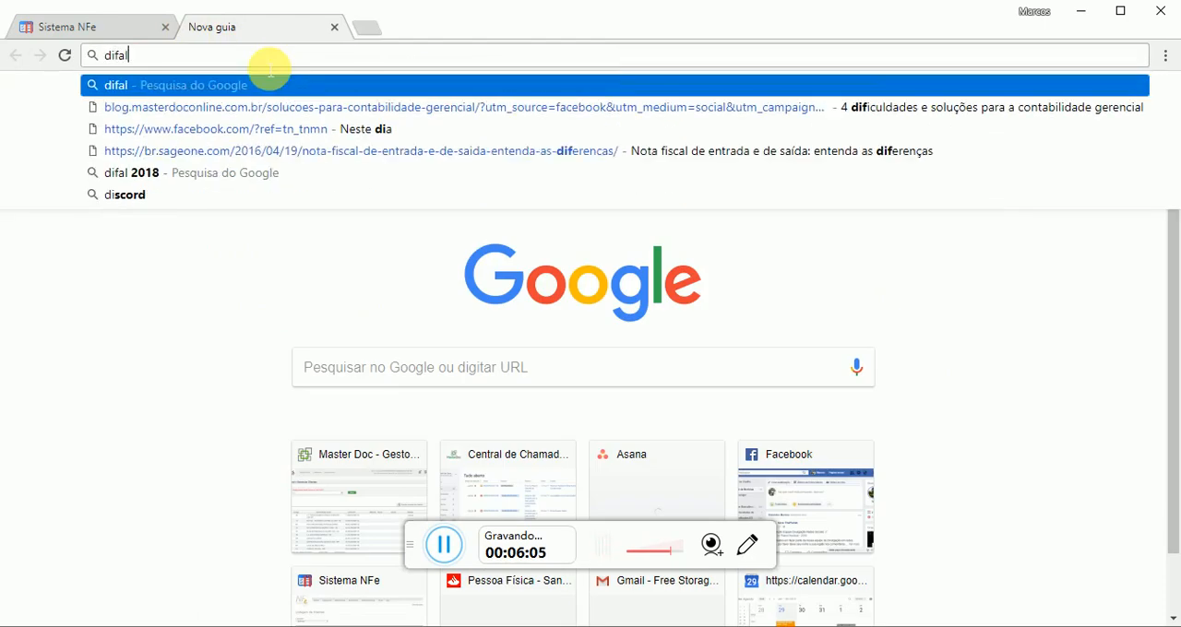
key("Return")
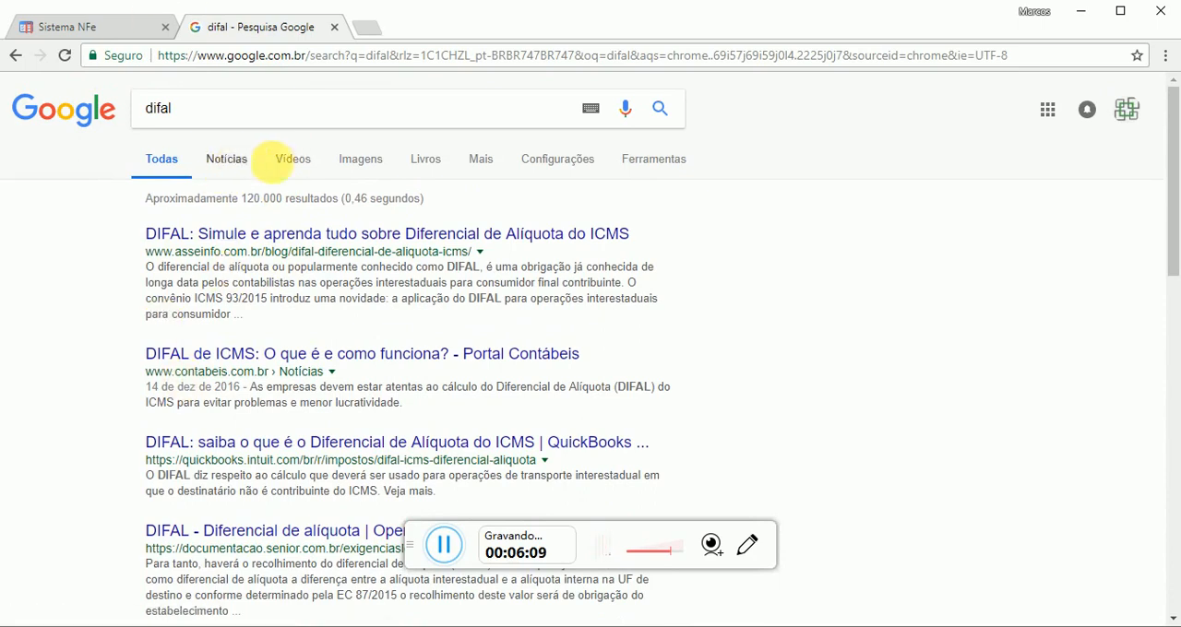
left_click(370, 164)
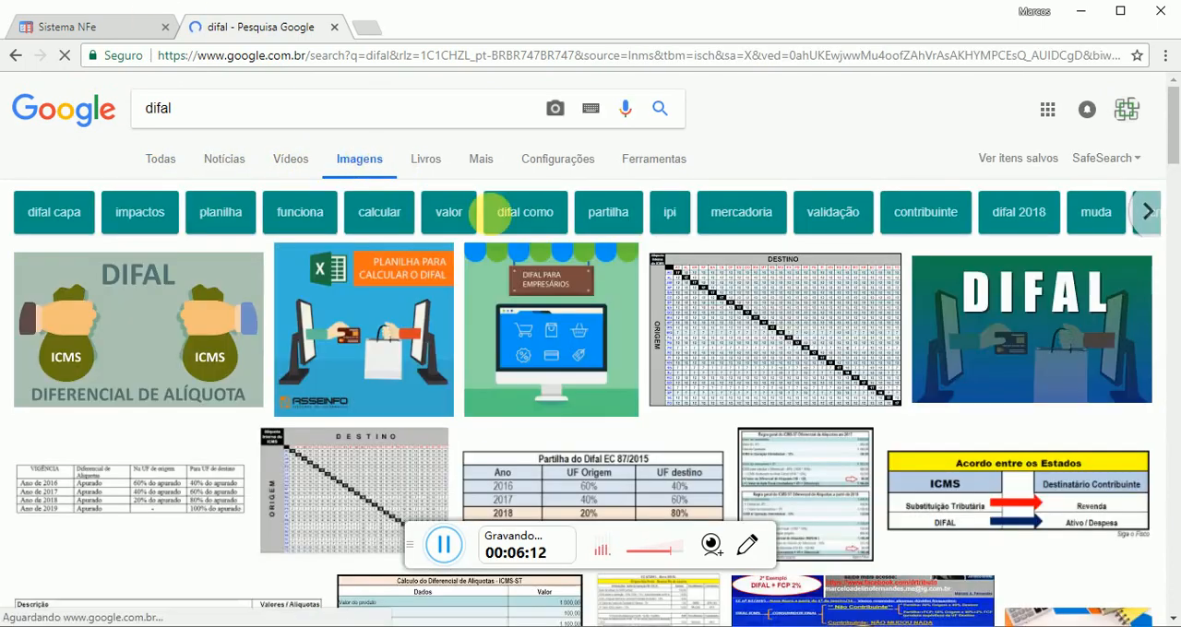
left_click(792, 314)
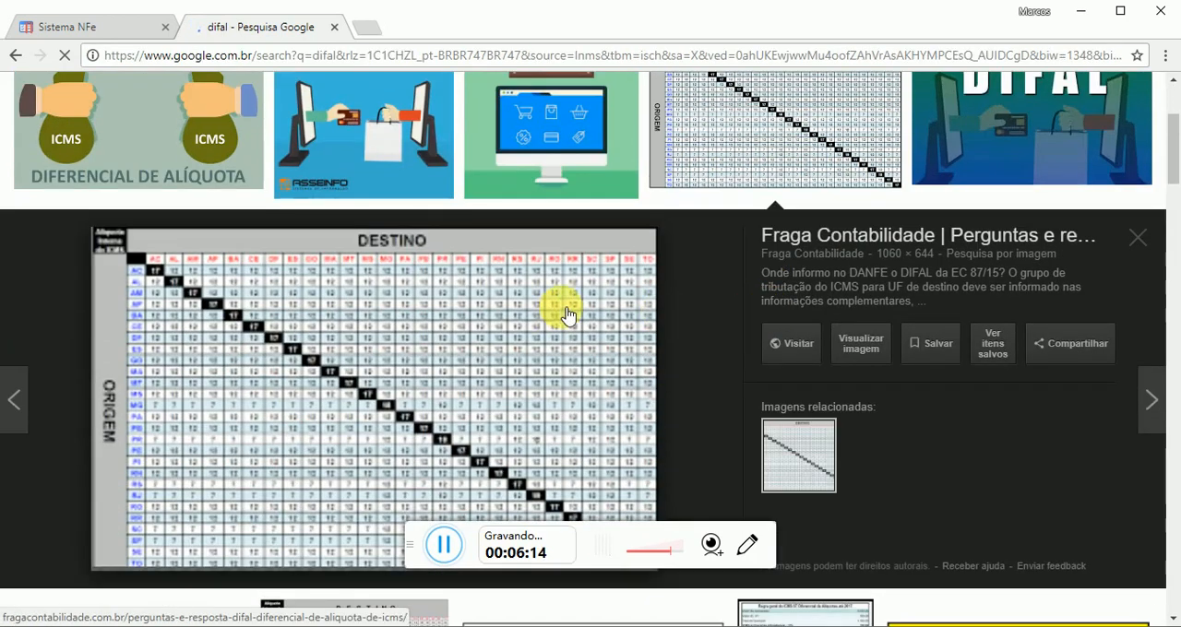
scroll(729, 334, "down", 1)
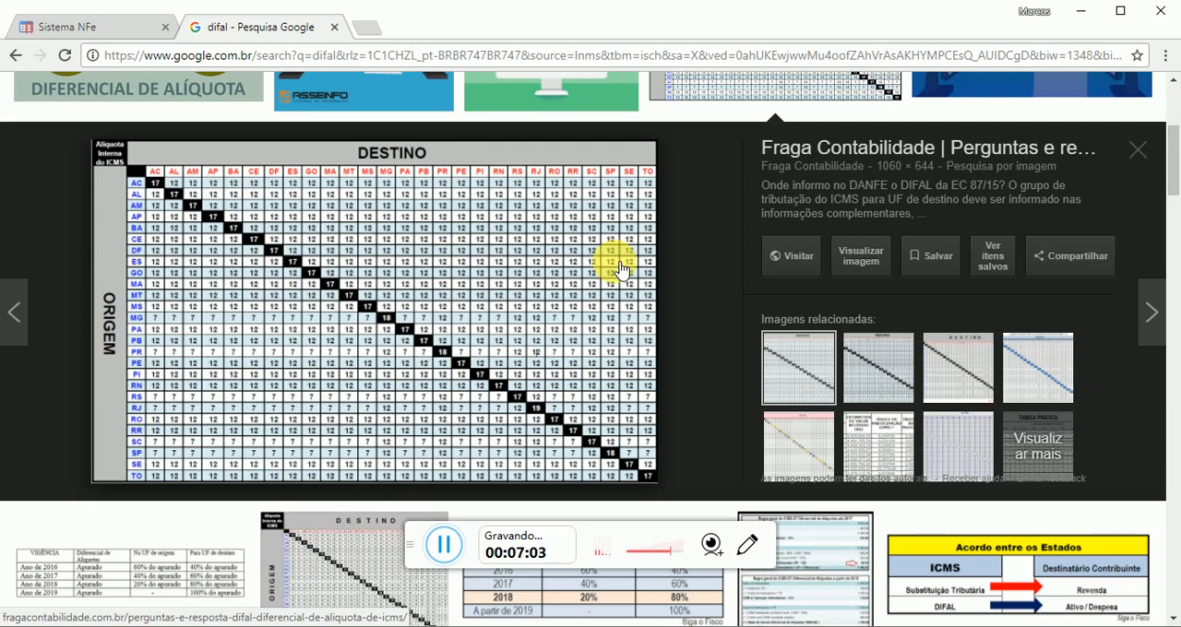
key("ctrl+Tab")
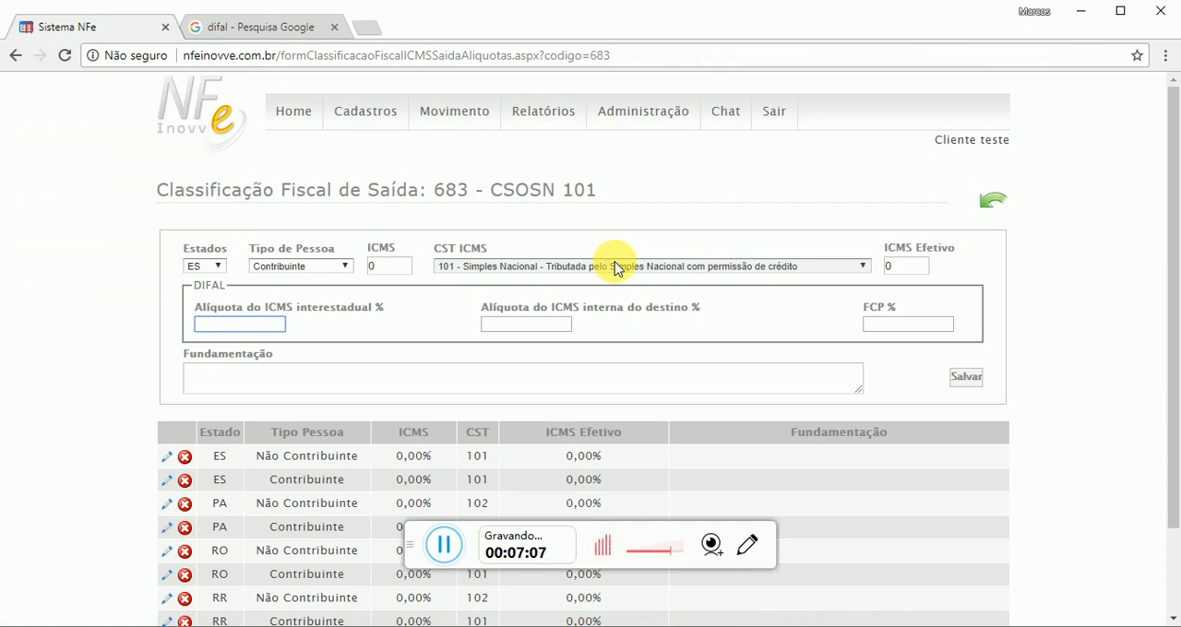
key("ctrl+Tab")
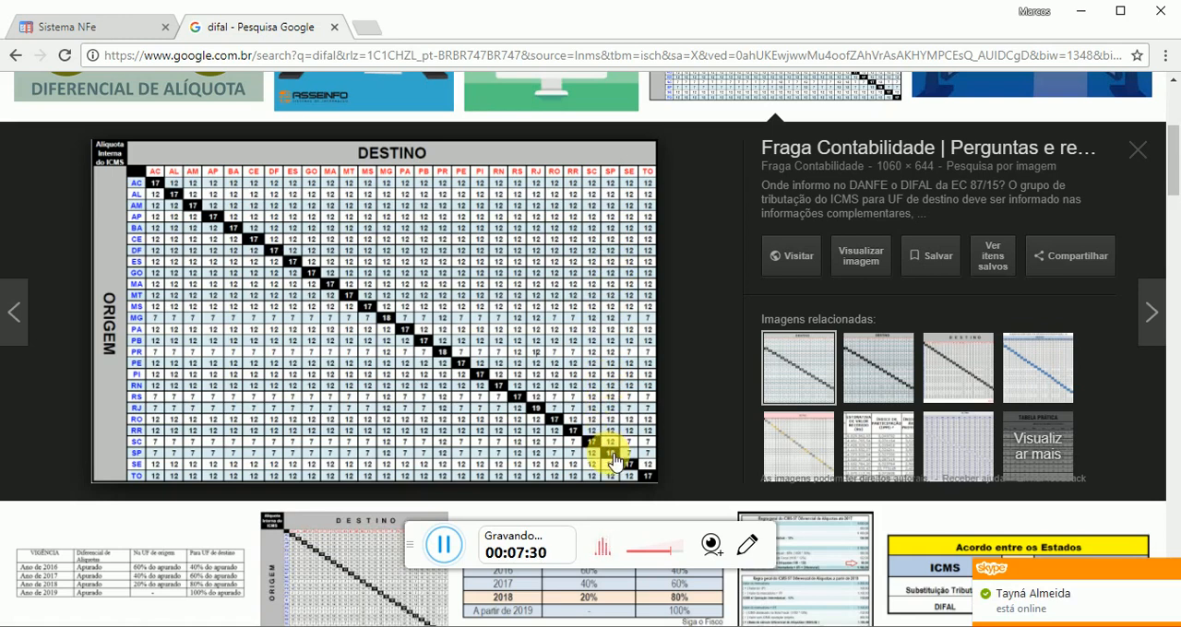
In the CSOSN 101 rate entry, select state SP and set the DIFAL interstate ICMS rate to 12 and the destination's internal rate to 18
key("ctrl+Tab")
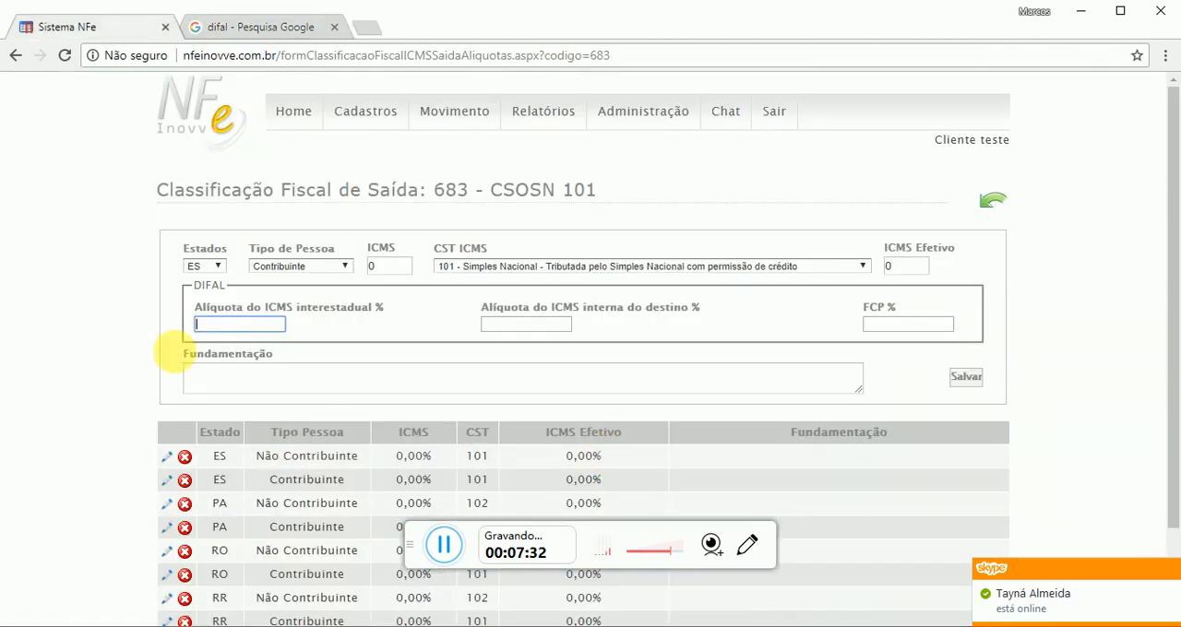
left_click(198, 324)
left_click(206, 266)
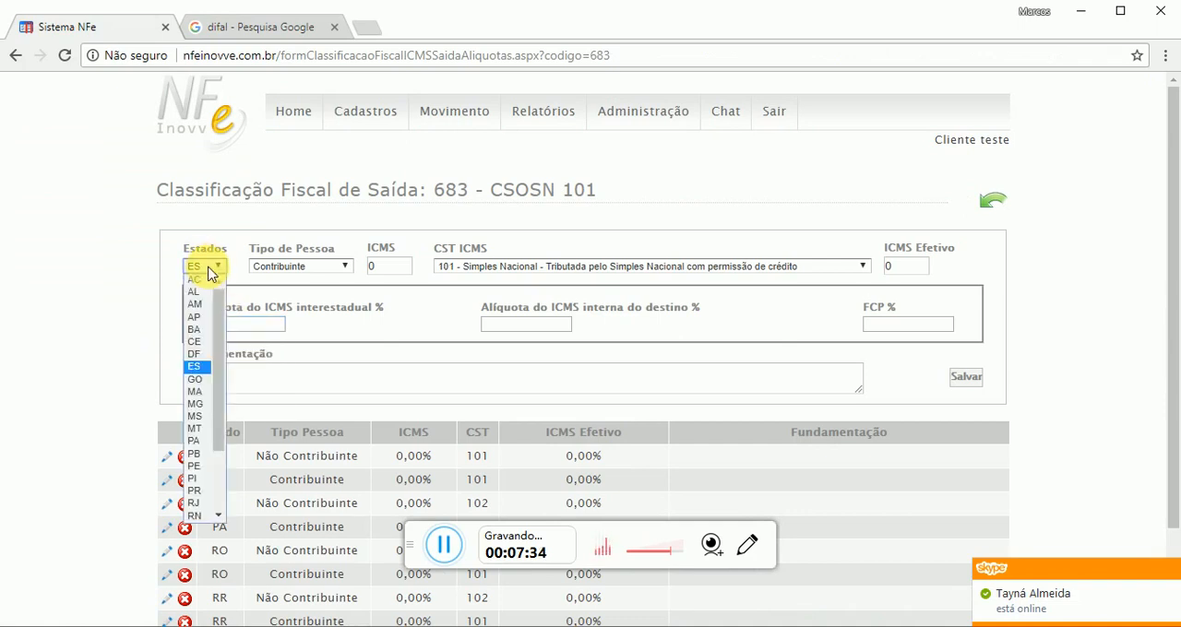
scroll(210, 452, "down", 3)
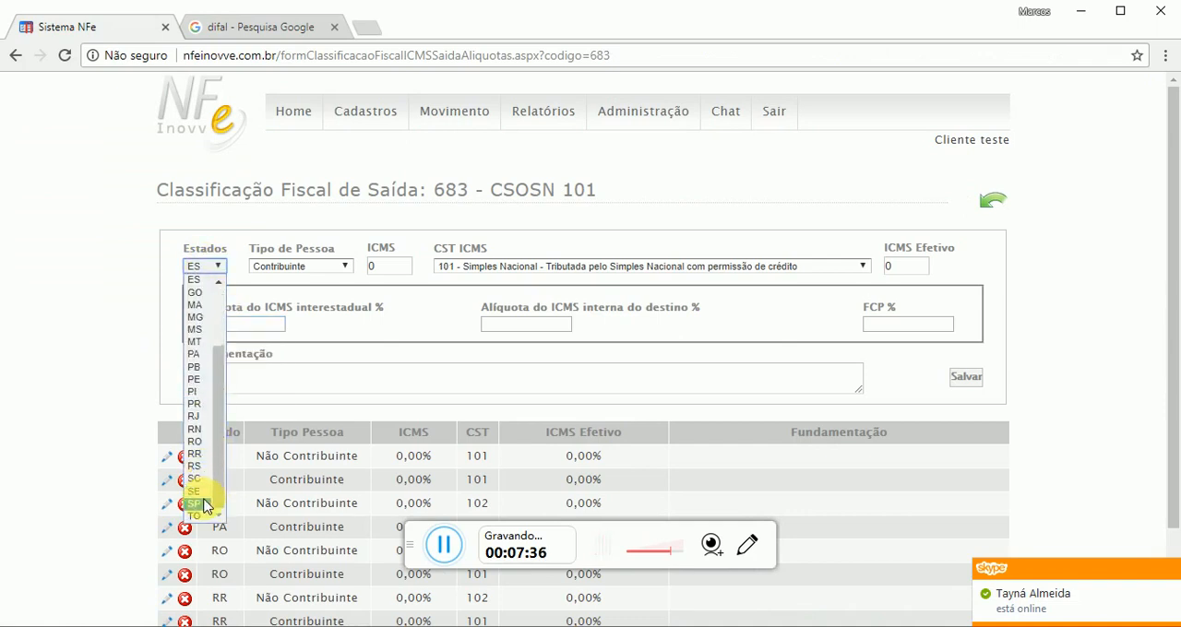
left_click(193, 503)
left_click(224, 323)
type("12")
left_click(521, 323)
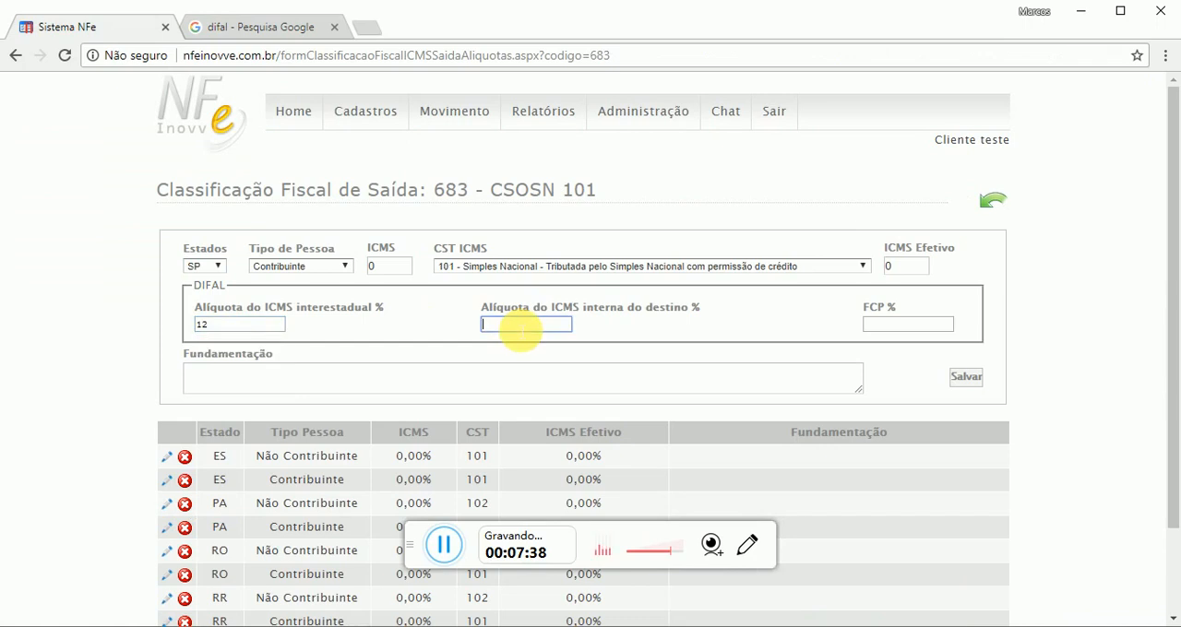
type("18")
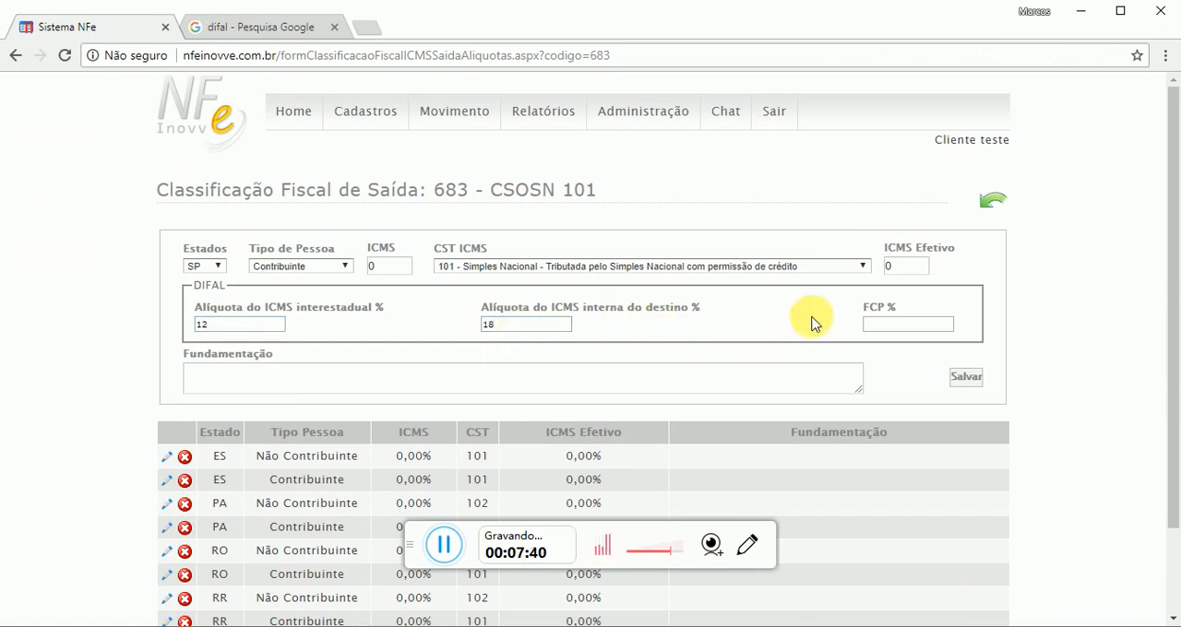
Examine the FCP percentage field in the DIFAL section
left_click_drag(901, 310, 851, 310)
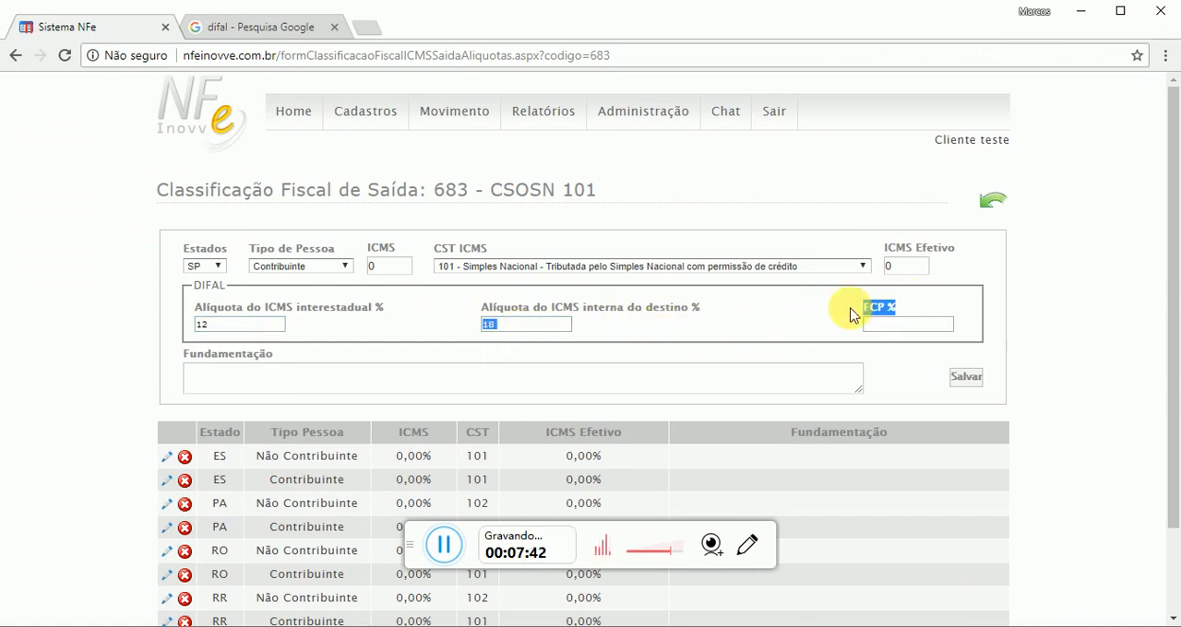
left_click(876, 312)
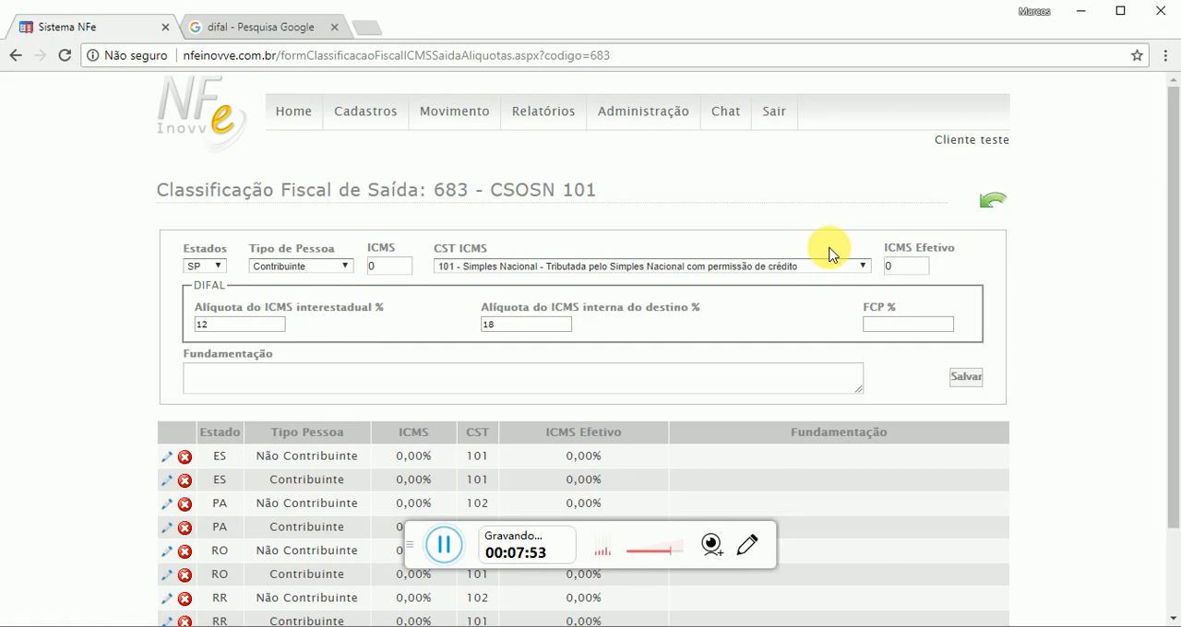
left_click_drag(854, 302, 898, 303)
left_click_drag(897, 302, 850, 302)
left_click(911, 325)
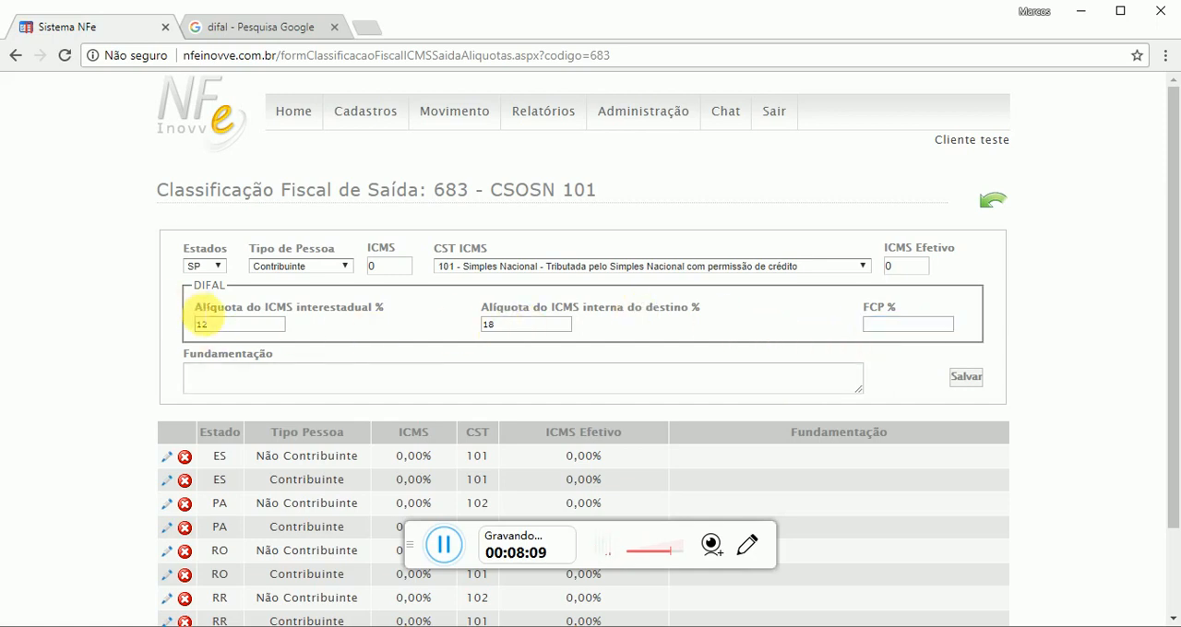
Review the interstate and internal destination ICMS rates entered for SP in the DIFAL section
left_click_drag(184, 308, 348, 307)
left_click_drag(487, 307, 605, 309)
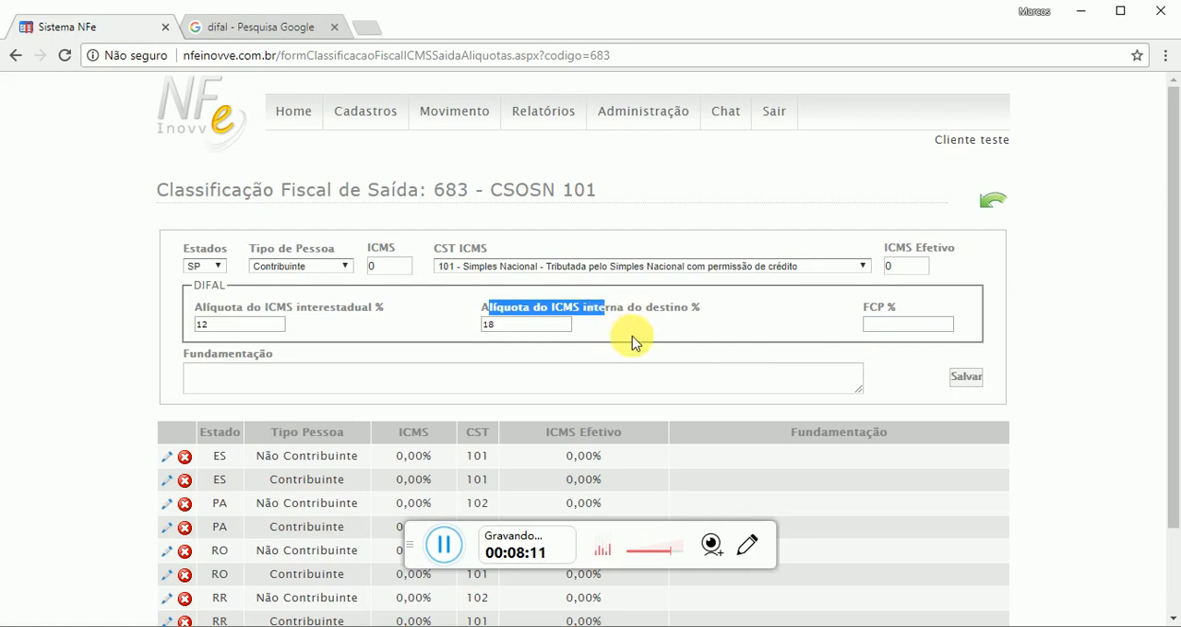
left_click_drag(259, 311, 195, 308)
left_click_drag(368, 303, 253, 307)
left_click_drag(511, 308, 711, 328)
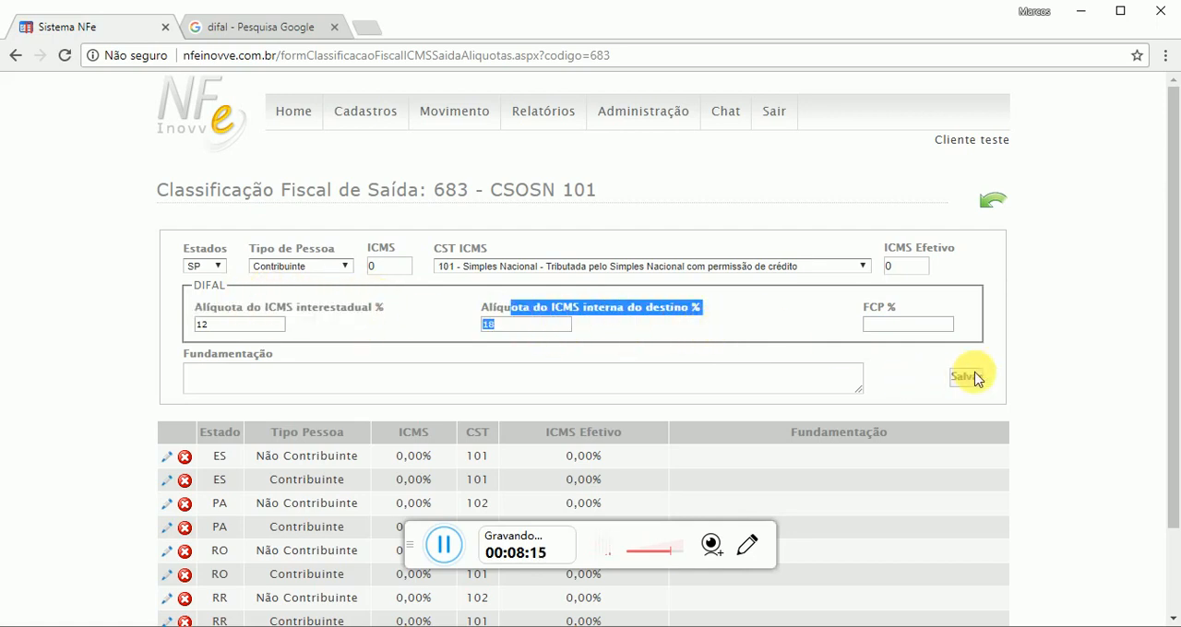
left_click(894, 378)
Examine the Fundamentação field of the rate entry and the list of registered state rates below it
scroll(893, 369, "down", 2)
scroll(876, 361, "up", 2)
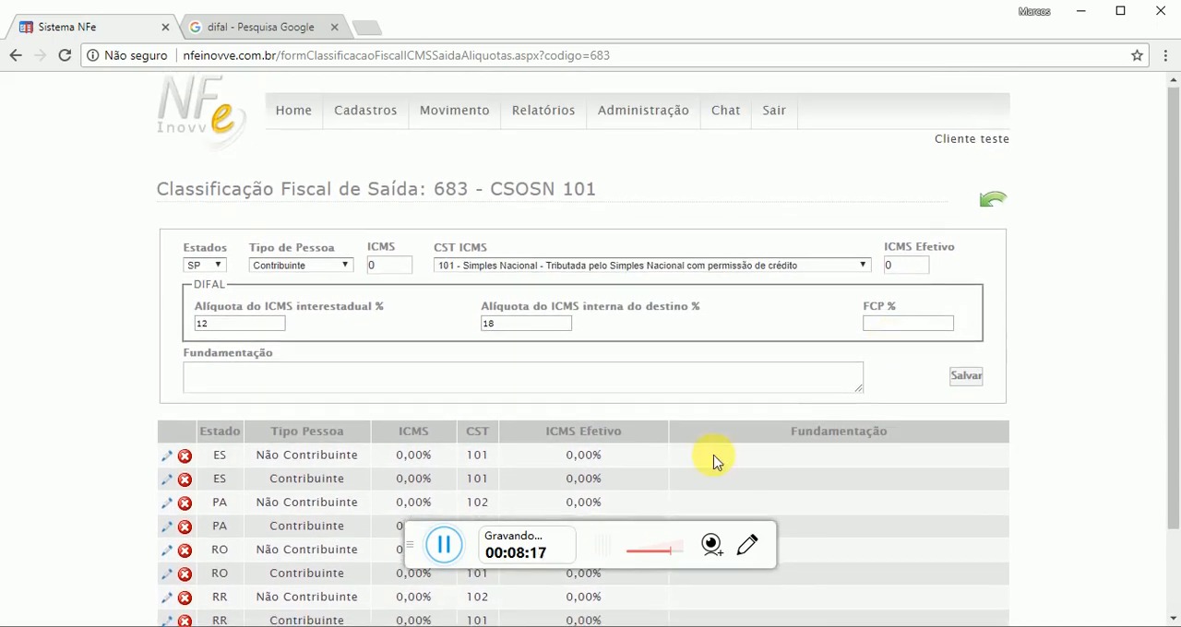
scroll(706, 460, "down", 2)
left_click_drag(453, 369, 315, 351)
left_click(337, 287)
mouse_move(278, 250)
left_mouse_down()
mouse_move(205, 264)
mouse_move(187, 252)
mouse_move(201, 264)
mouse_move(172, 290)
mouse_move(264, 250)
left_mouse_up()
left_click(277, 271)
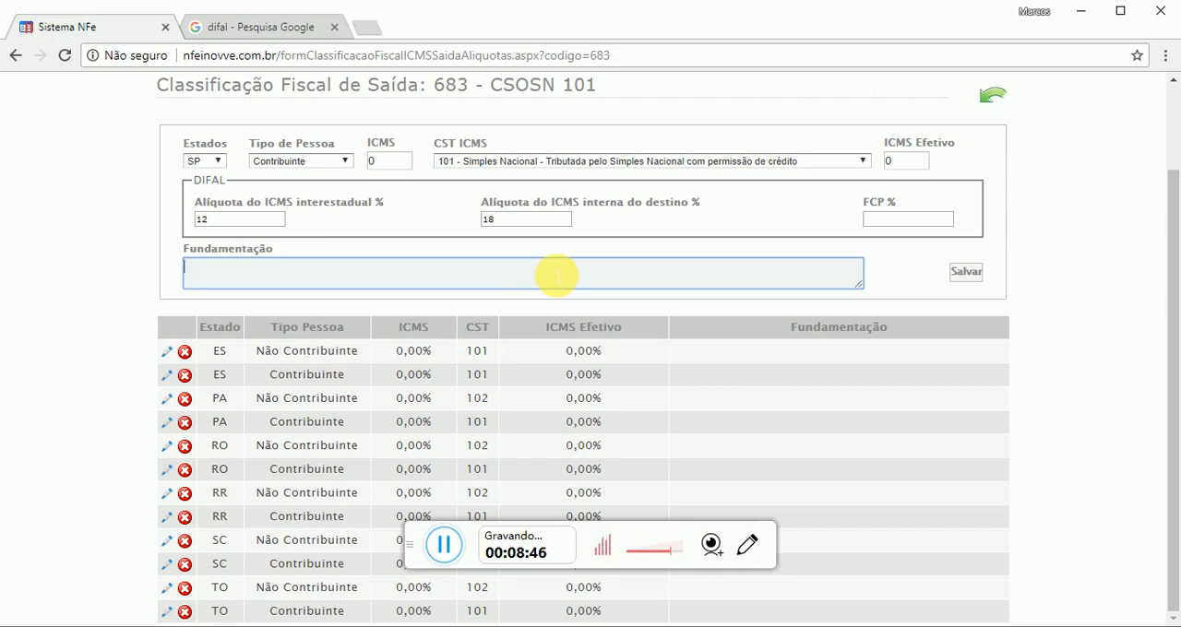
Set the Tipo de Pessoa of the SP rate entry to "Não Contribuinte"
scroll(655, 251, "up", 2)
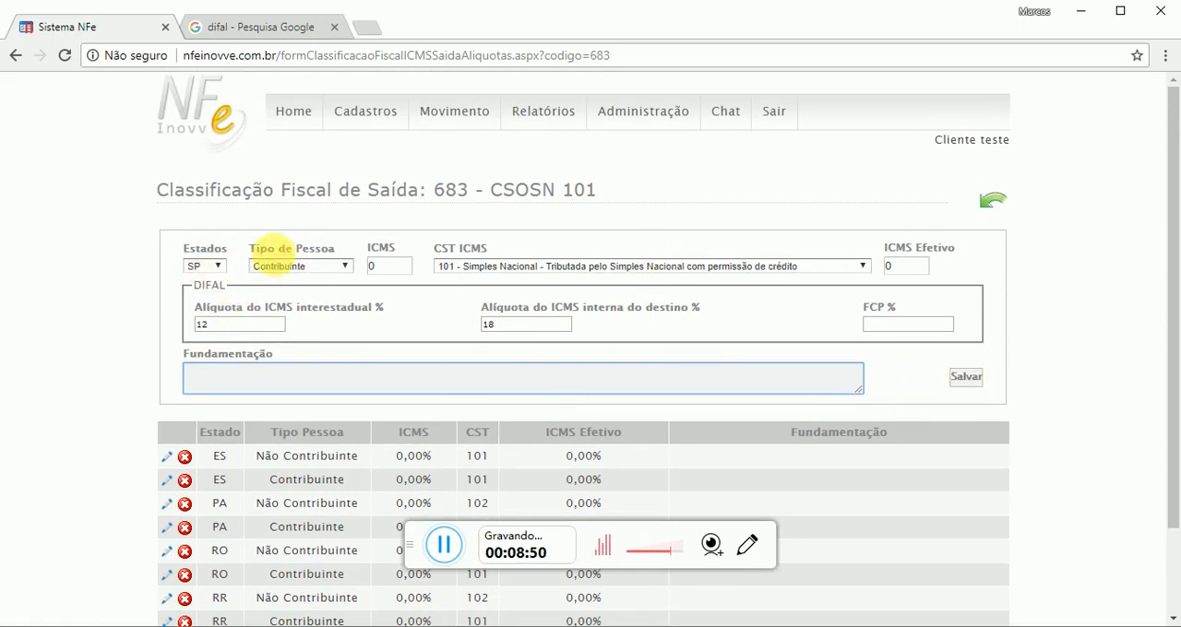
left_click_drag(260, 249, 339, 259)
left_click(342, 265)
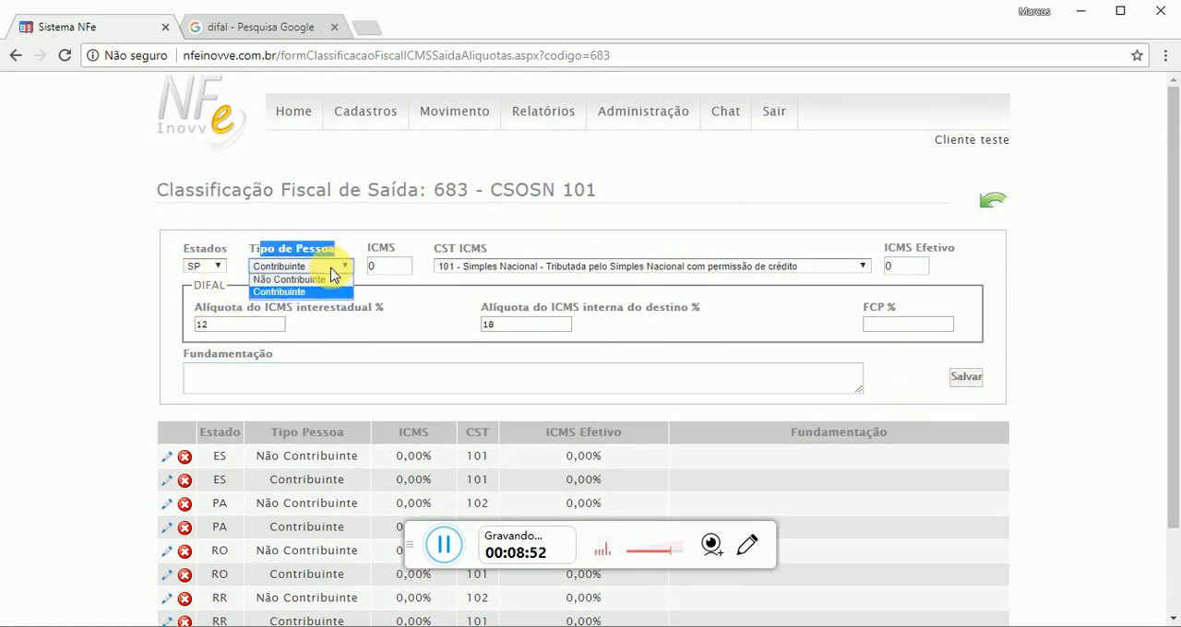
left_click(310, 282)
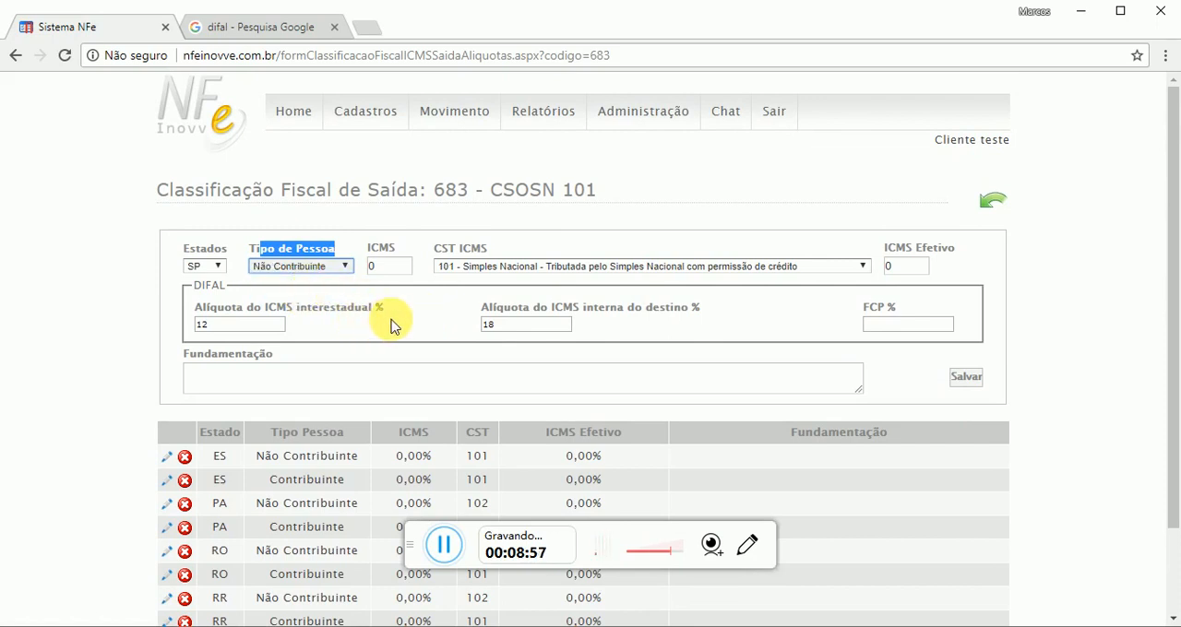
Set the CST ICMS of the SP entry to "000 - Nacional - Tributada integralmente" and check the ICMS and DIFAL rate fields
left_click(391, 321)
left_click_drag(472, 251, 342, 251)
left_click(568, 227)
left_click_drag(922, 251, 846, 245)
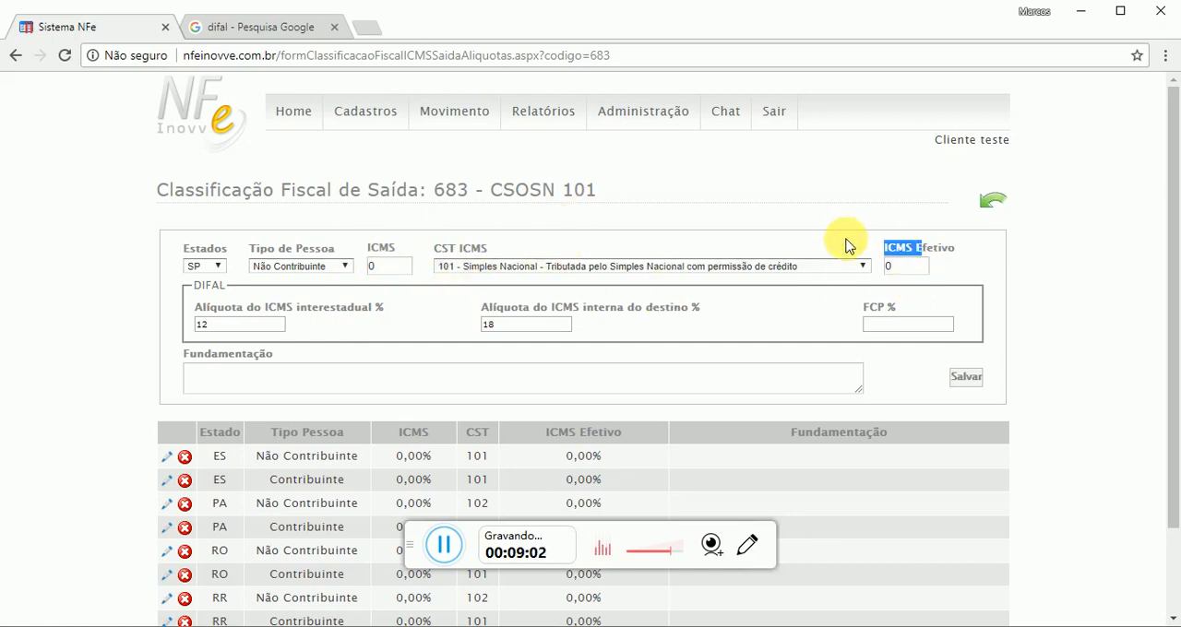
left_click(607, 268)
left_click(527, 279)
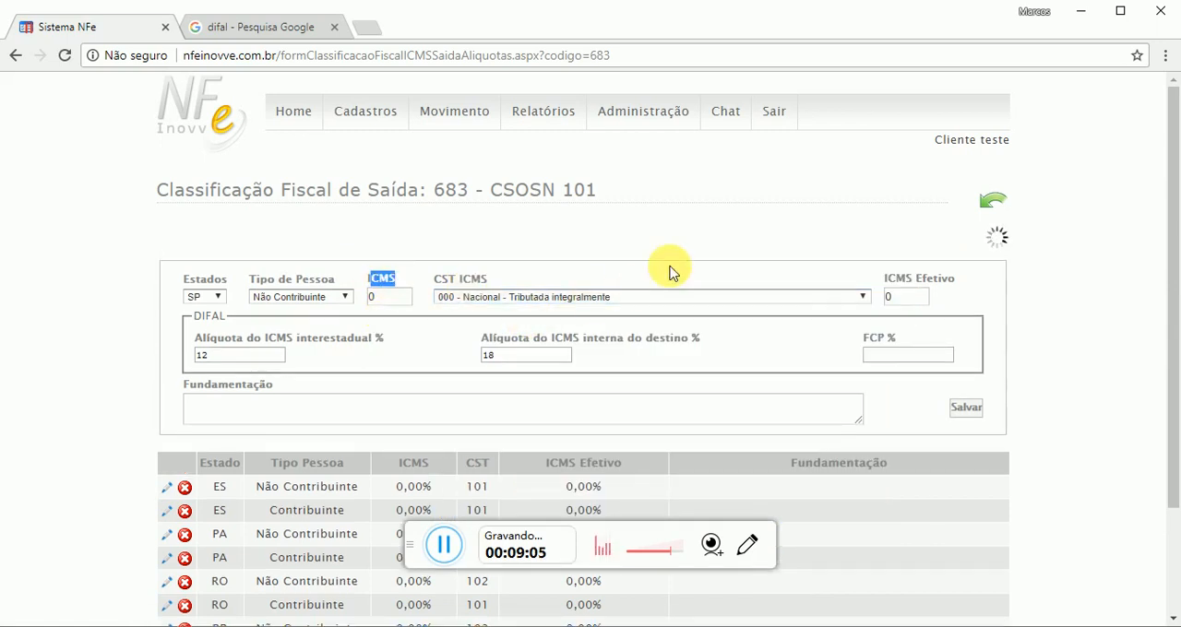
left_click_drag(199, 307, 343, 308)
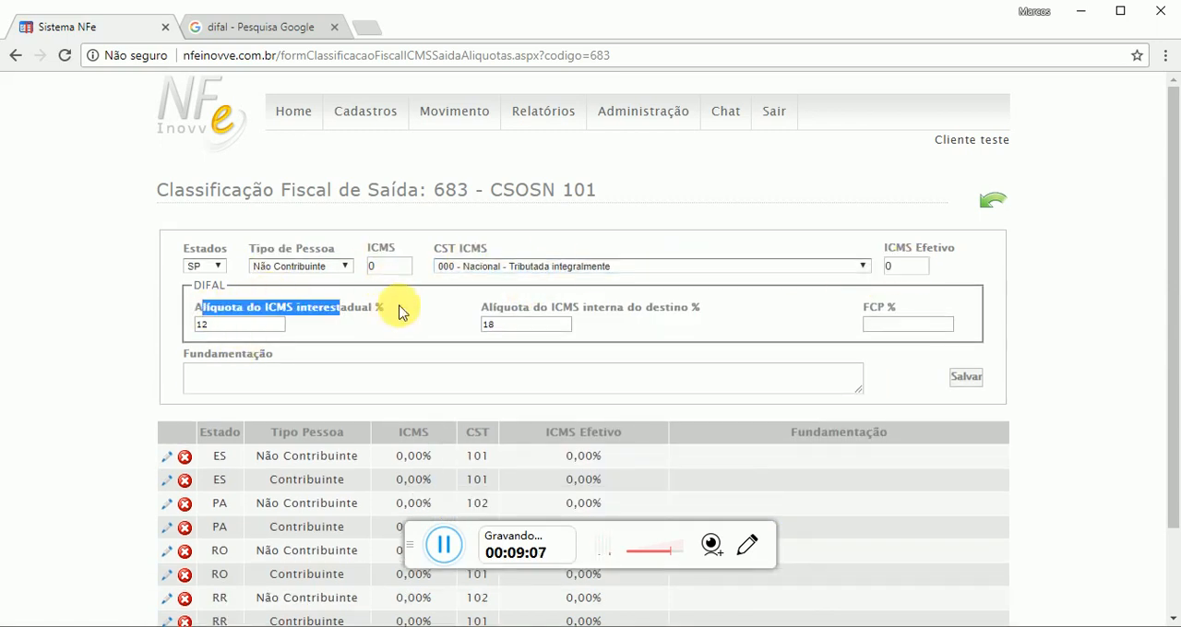
left_click(399, 313)
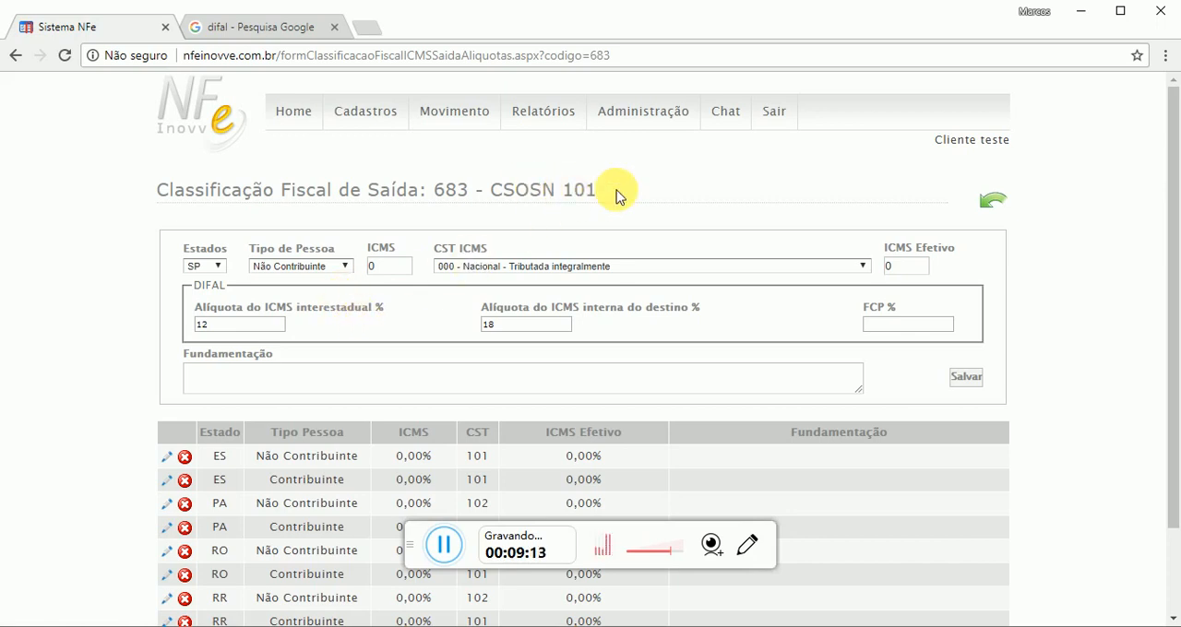
Open the rate configuration of the outgoing fiscal classification "CST 101 IMPORTADOS" and examine its DIFAL interstate ICMS rate field
mouse_move(350, 119)
left_click(399, 184)
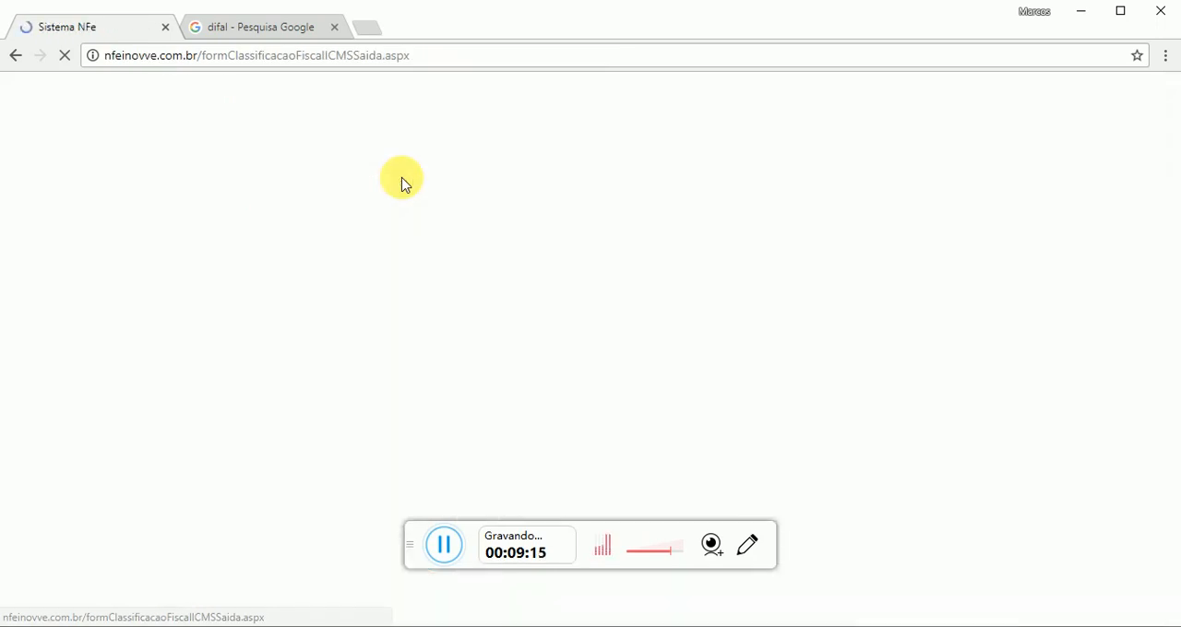
left_click_drag(422, 338, 294, 350)
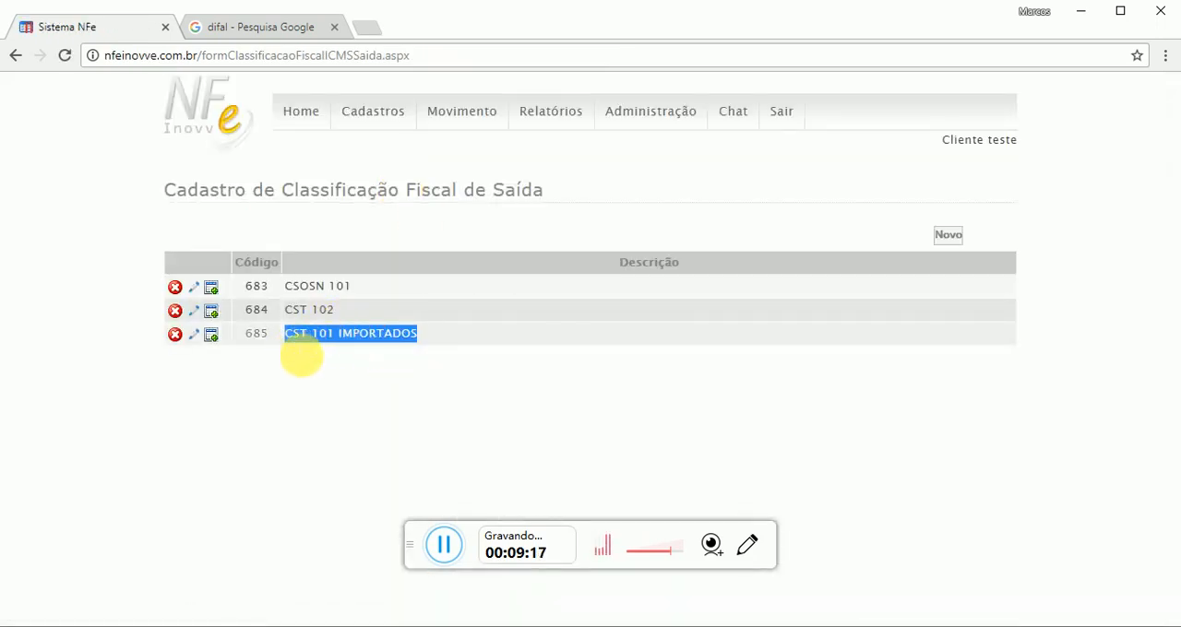
left_click(213, 338)
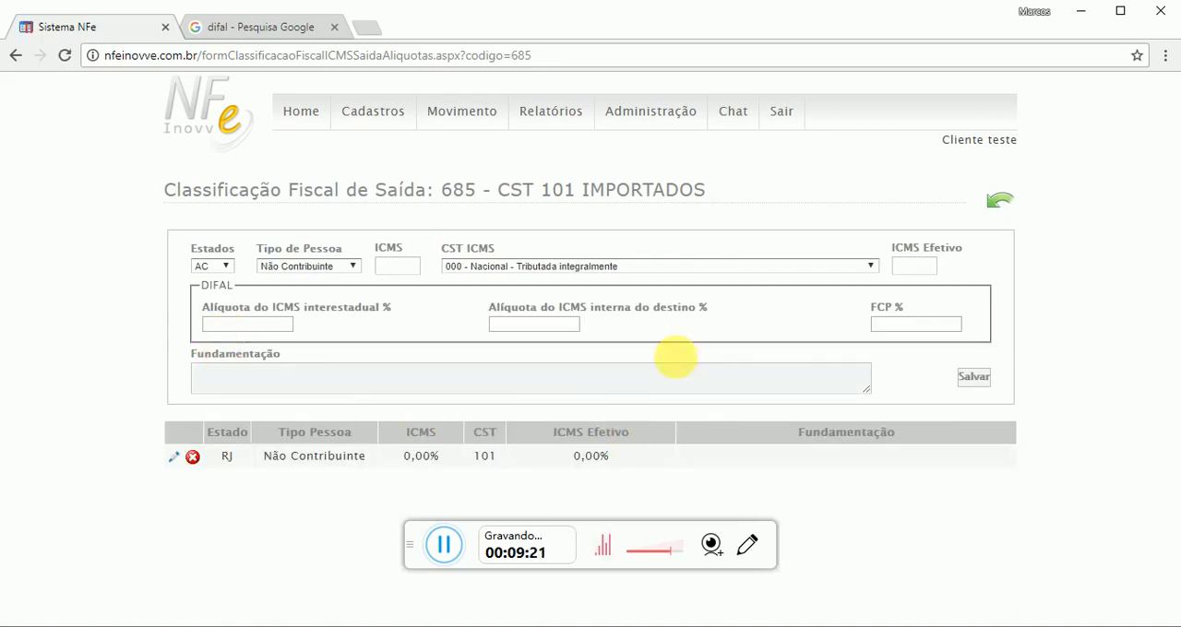
left_click_drag(203, 285, 400, 330)
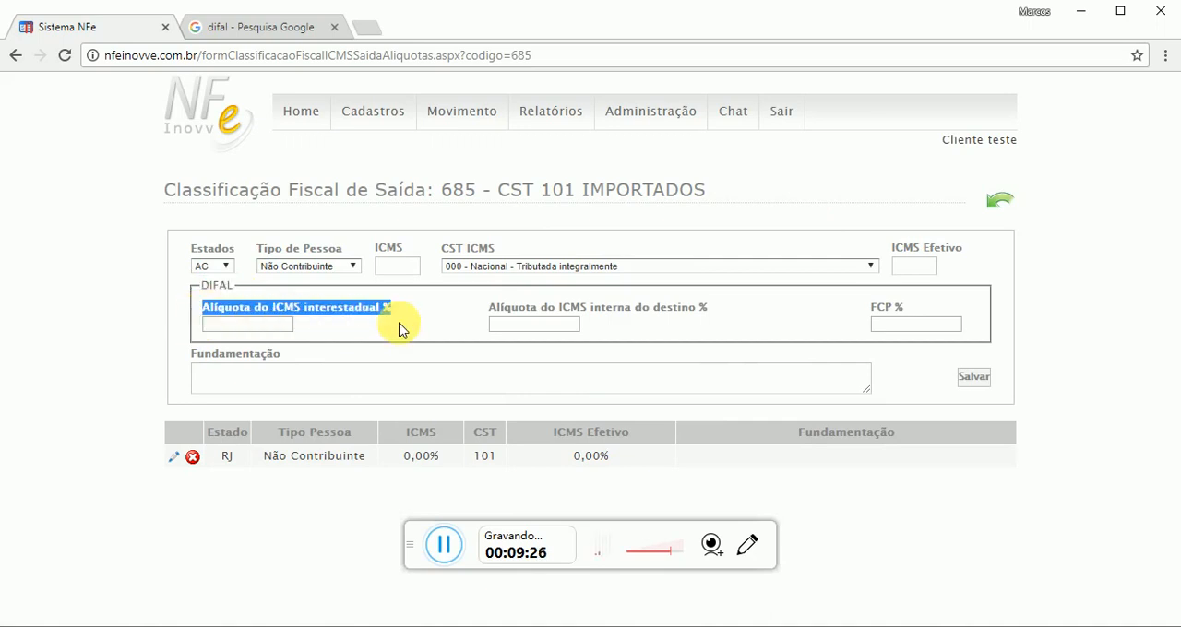
Set the DIFAL interstate ICMS rate (Alíquota do ICMS interestadual) of the new rate entry to 4%
left_click(238, 325)
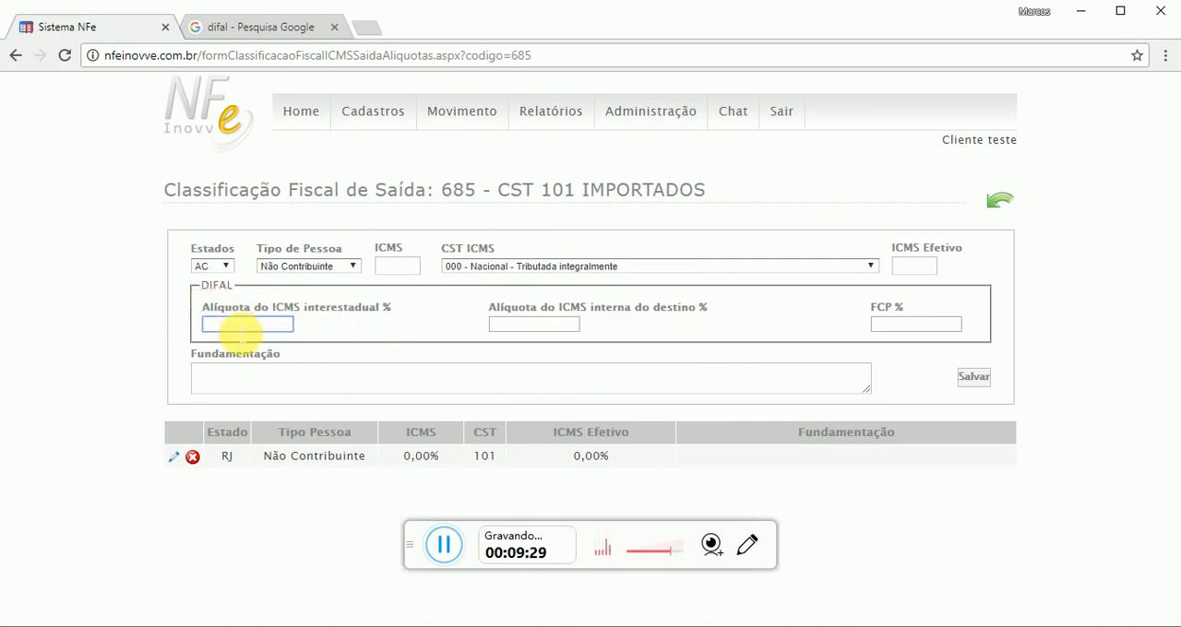
type("4")
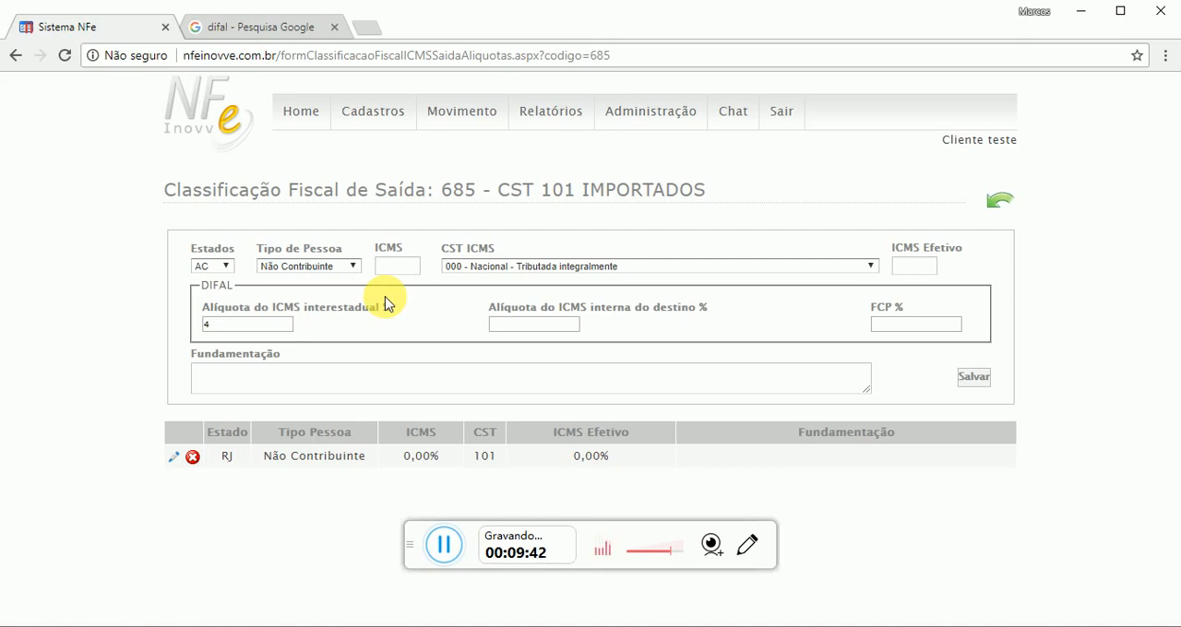
left_click_drag(384, 308, 243, 317)
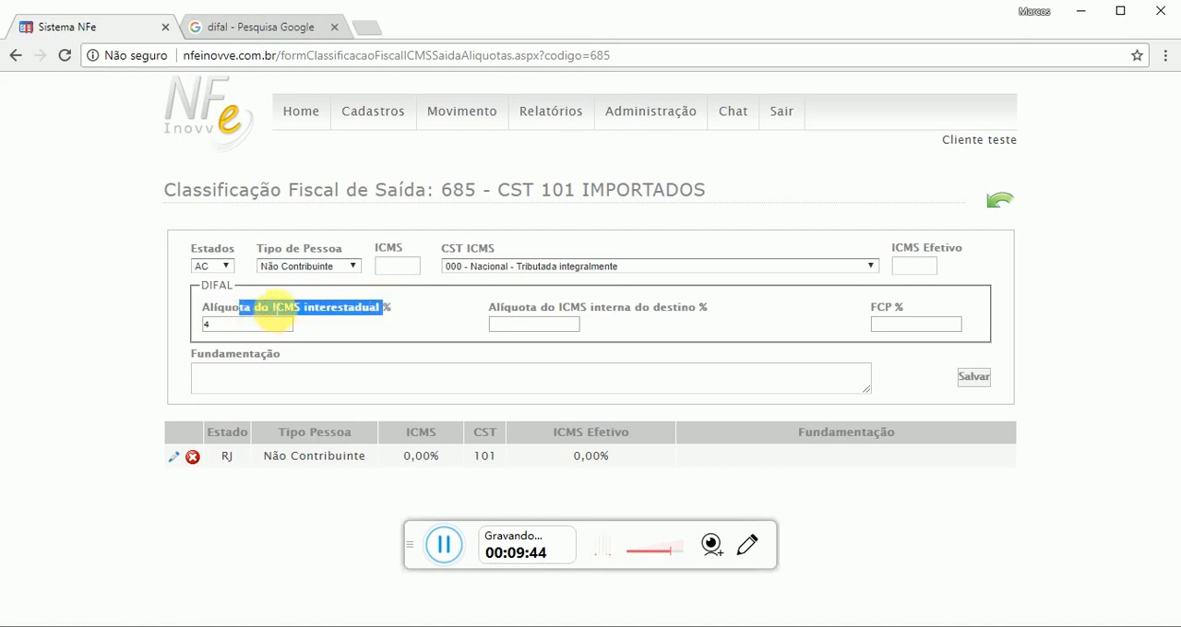
left_click(229, 319)
double_click(220, 308)
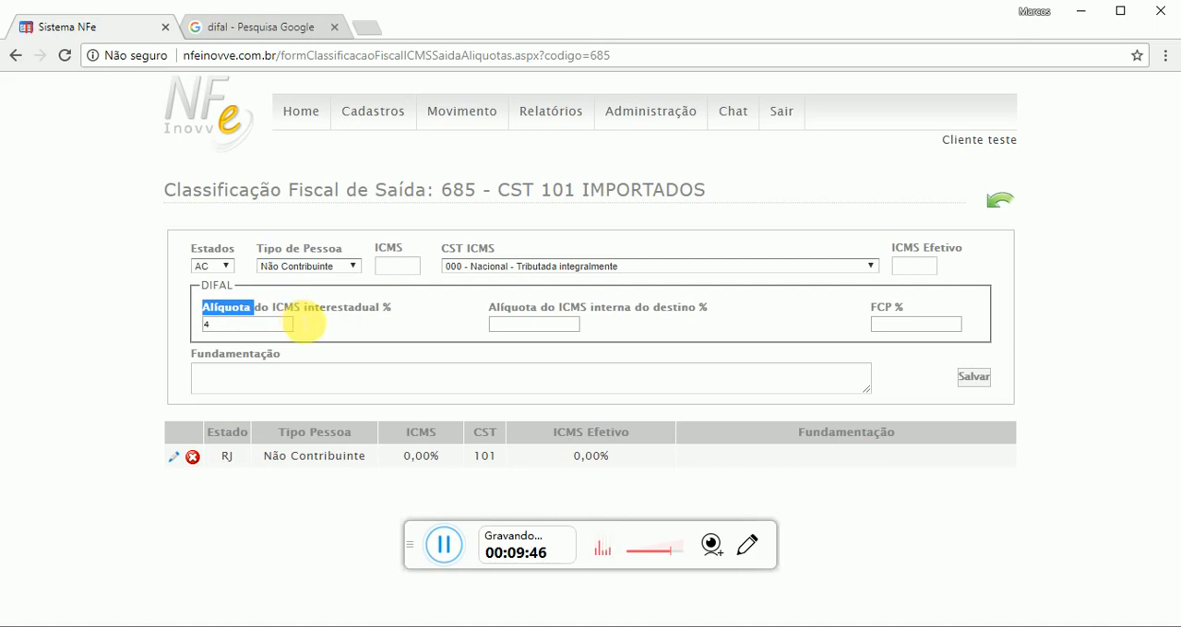
left_click(412, 318)
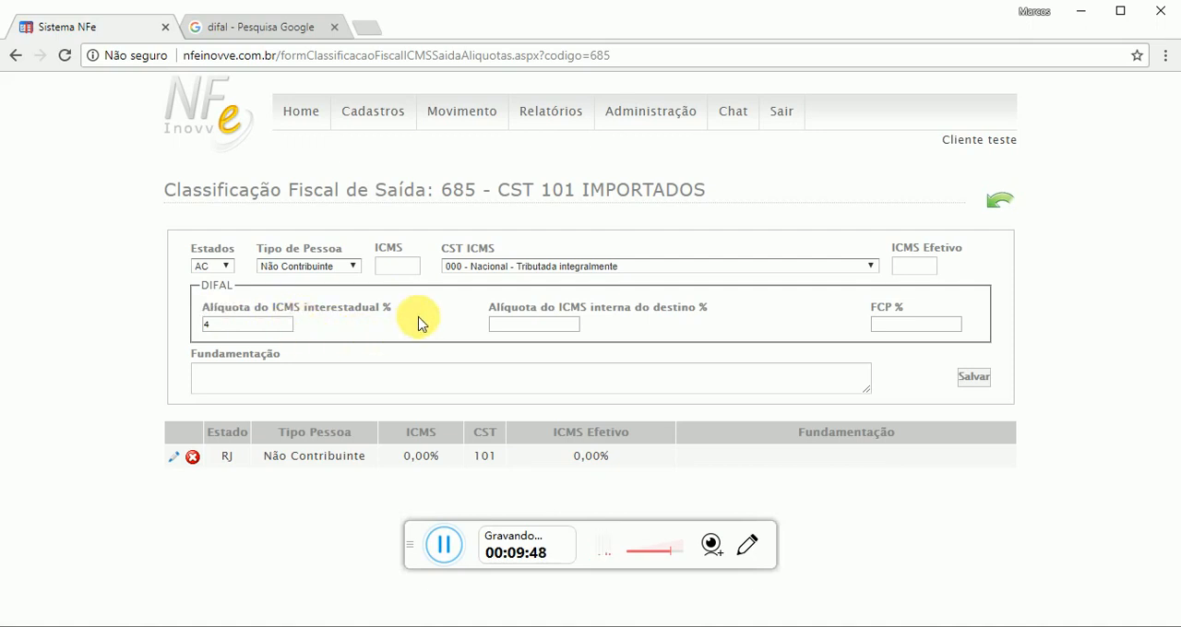
Set the state of the rate entry to SP, keeping CST ICMS "000 - Nacional - Tributada integralmente", and check the ICMS Efetivo field
left_click(210, 265)
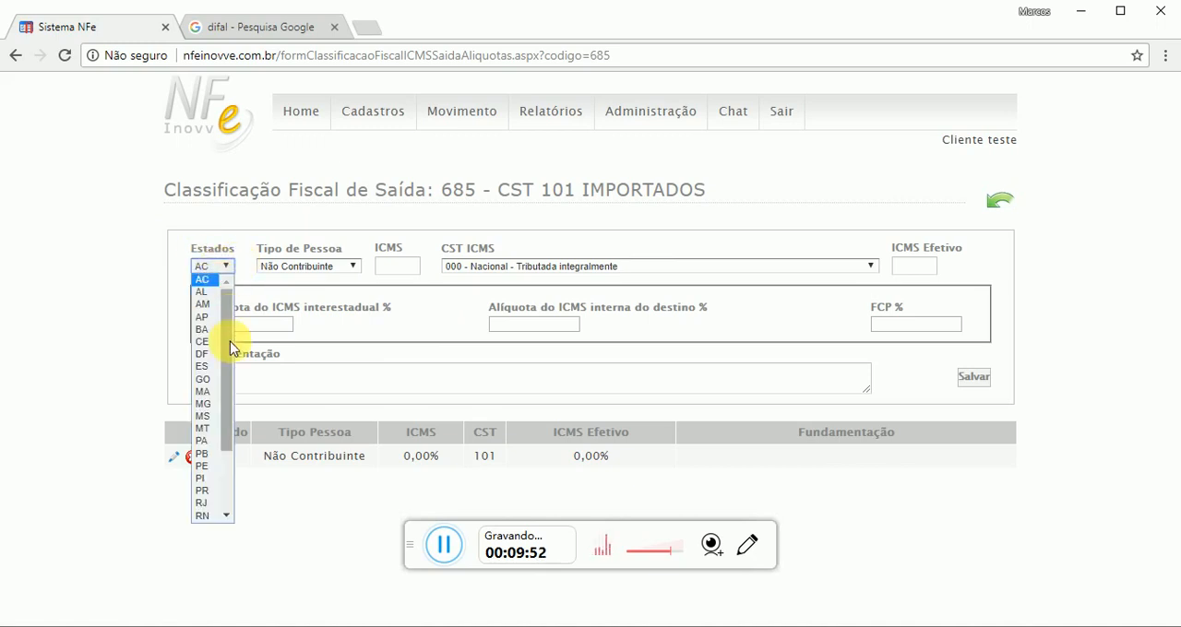
scroll(209, 461, "down", 2)
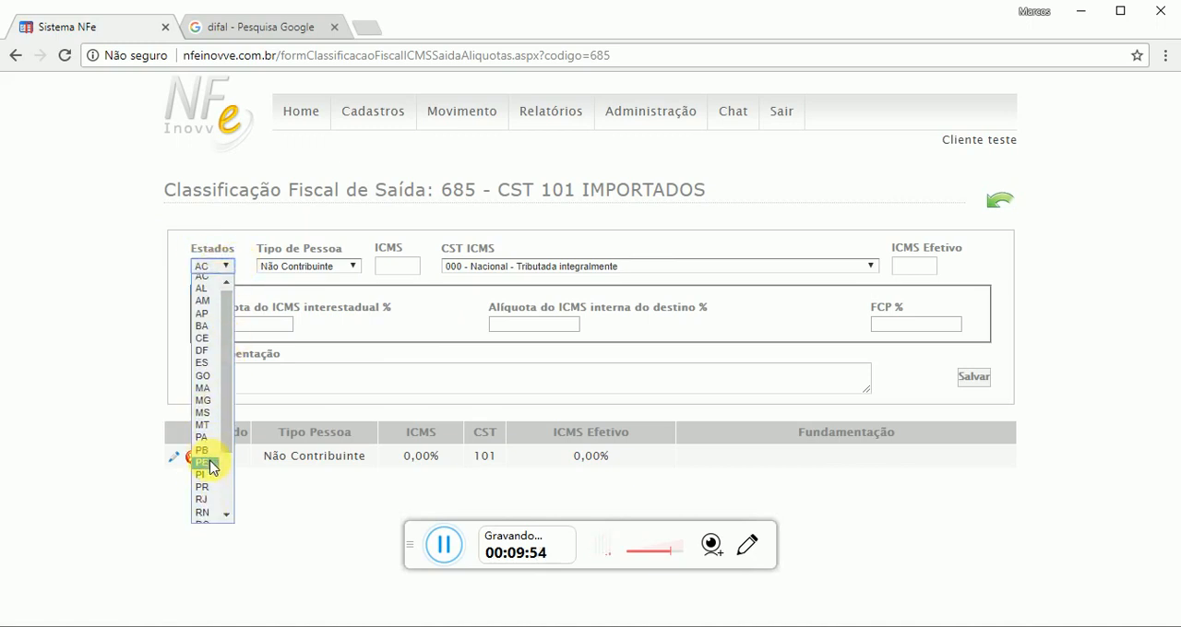
left_click(203, 505)
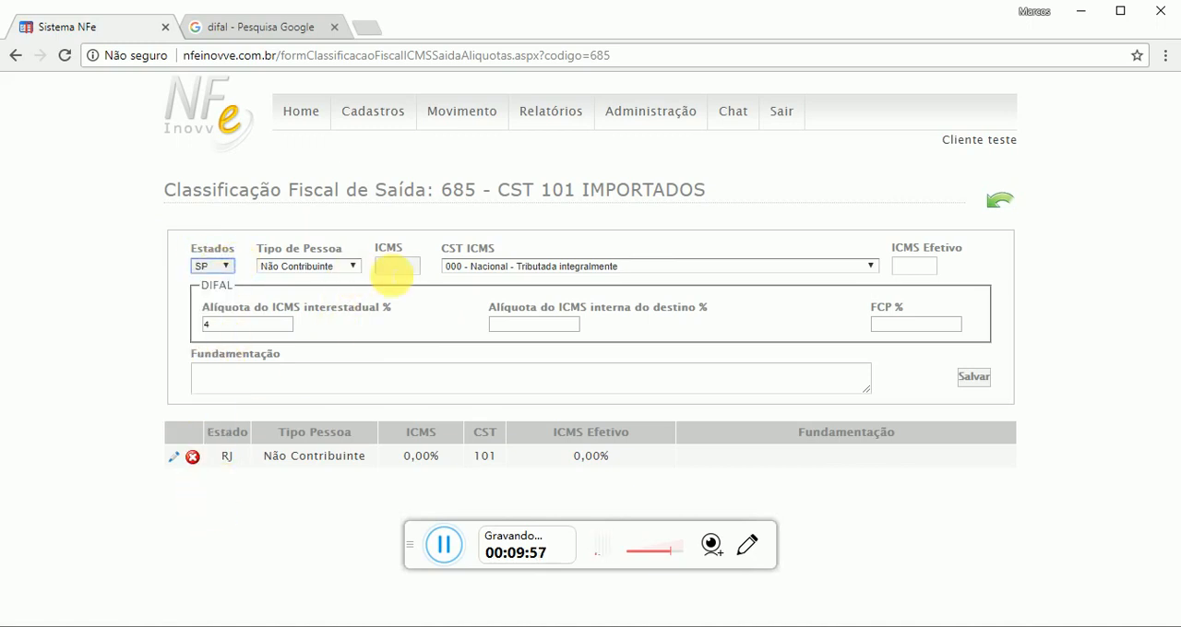
left_click(520, 267)
left_click(521, 275)
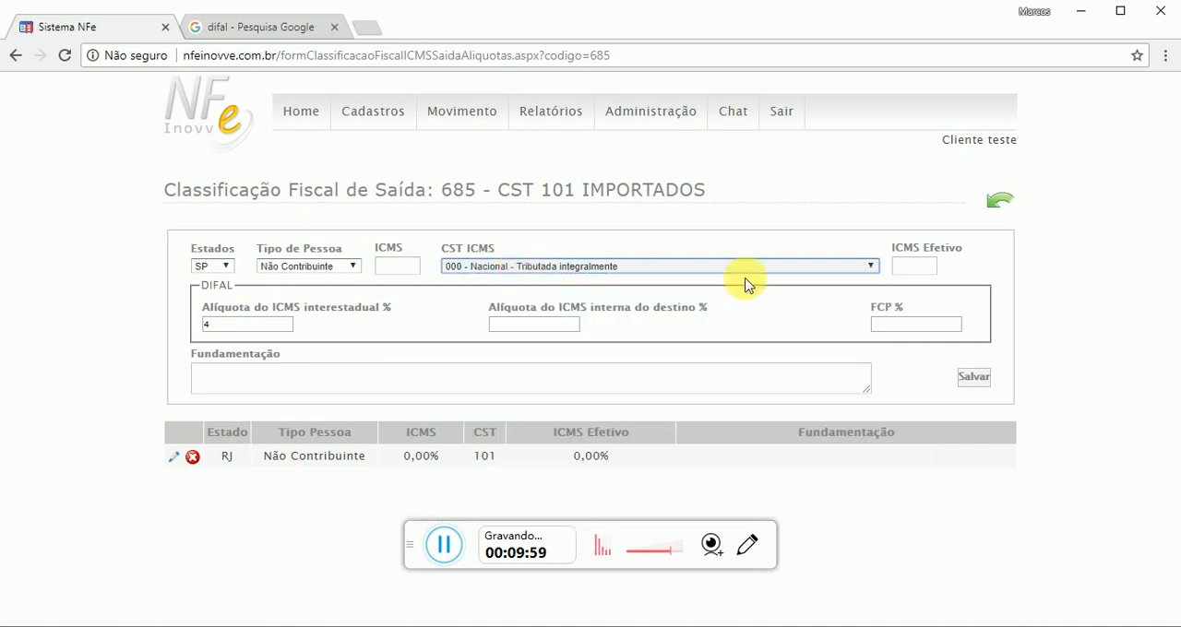
left_click(916, 267)
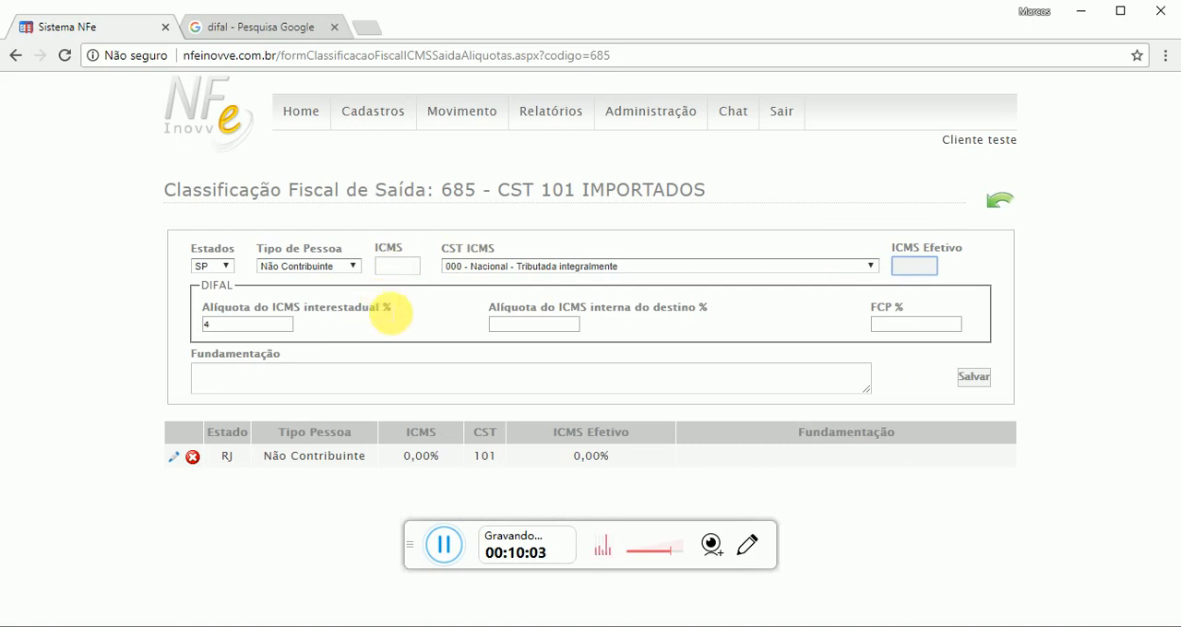
Consult SP in the interstate ICMS table of the Google "difal" results and set the destination's internal ICMS rate to 18%
mouse_move(396, 309)
left_mouse_down()
mouse_move(206, 306)
mouse_move(387, 321)
left_mouse_up()
left_click(241, 314)
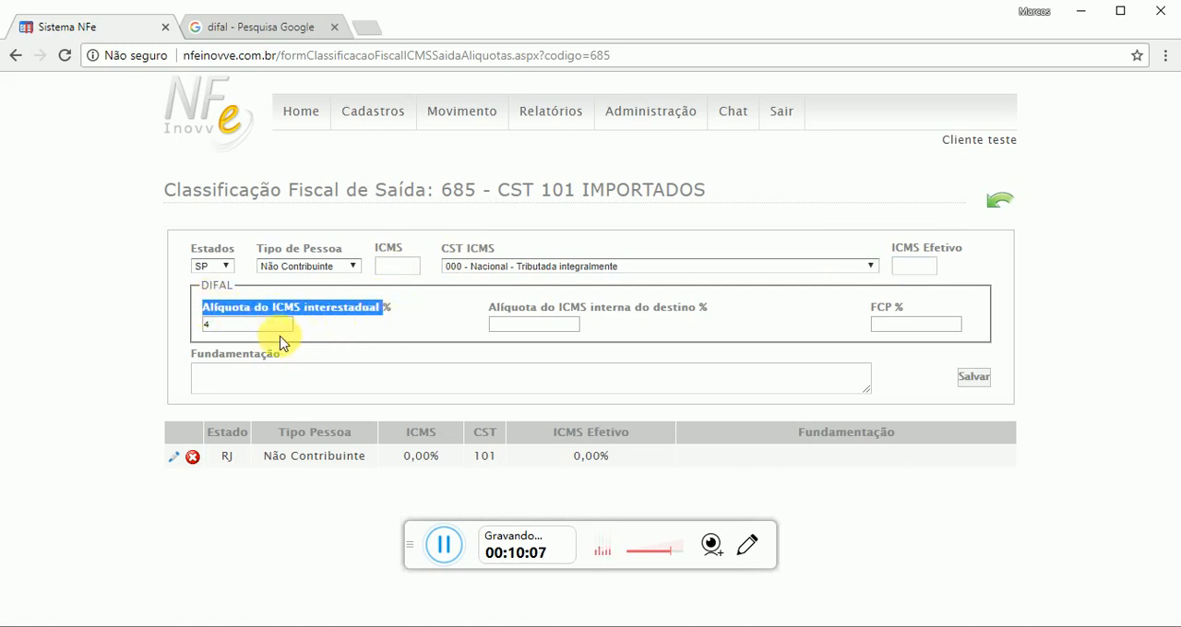
left_click_drag(277, 338, 655, 312)
left_click(305, 29)
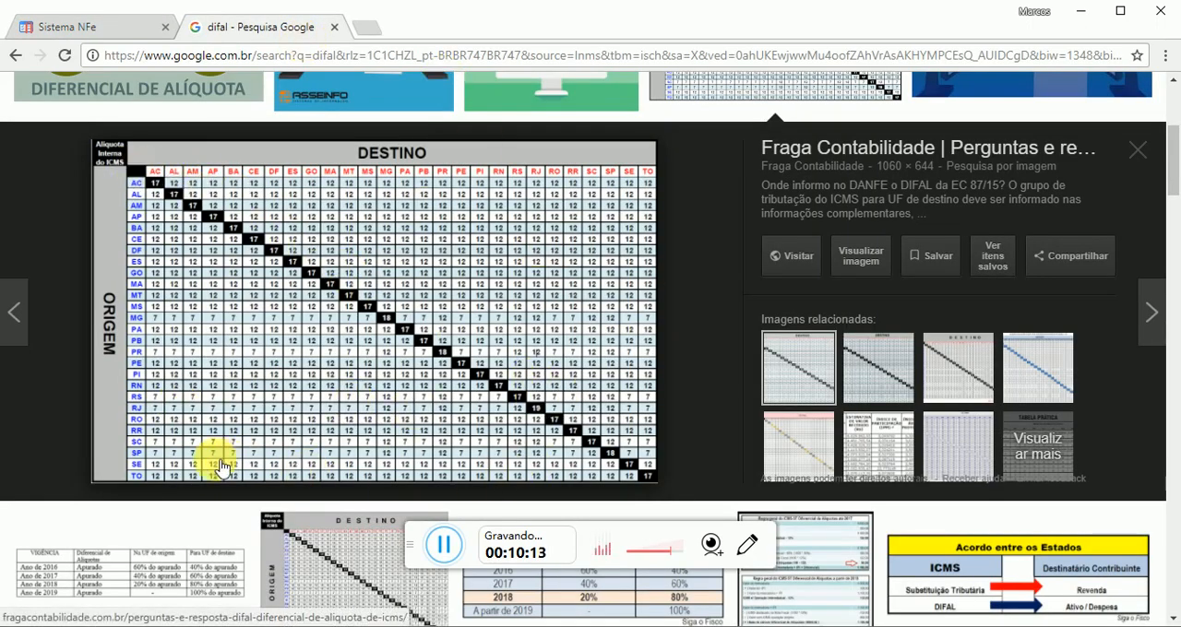
left_click(101, 28)
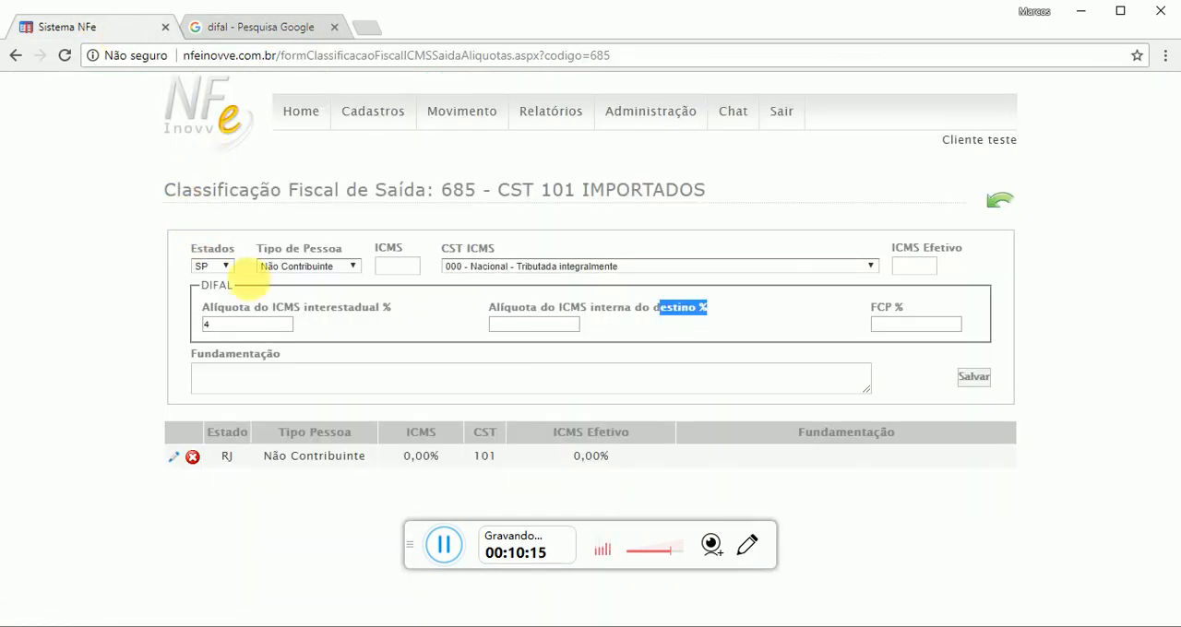
left_click(540, 325)
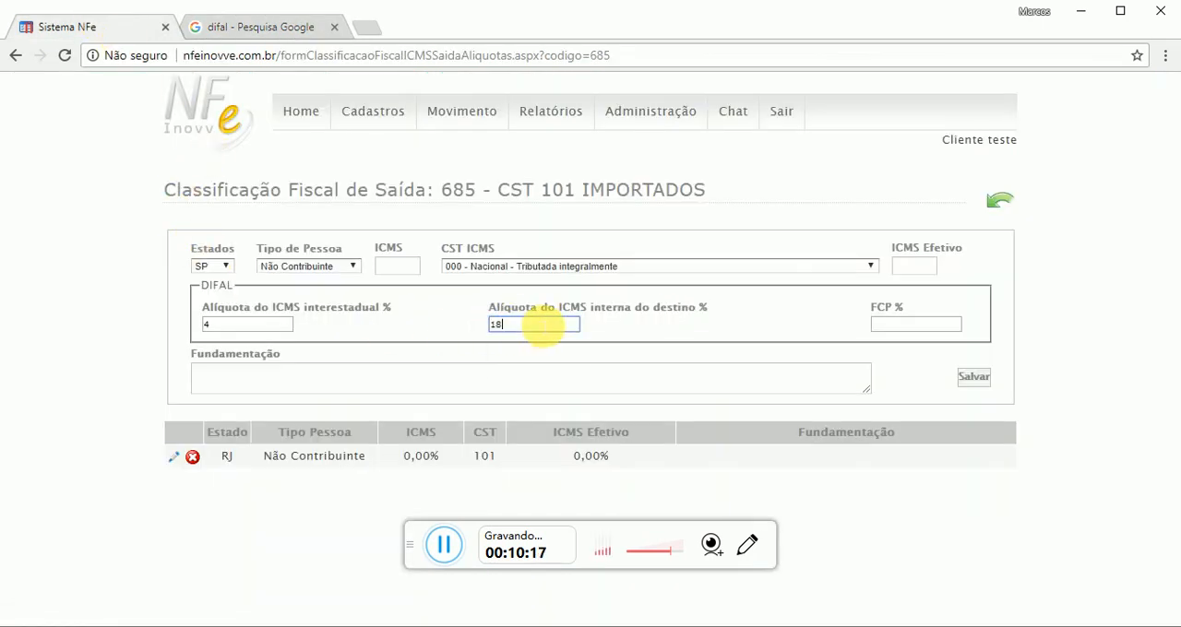
left_click(477, 329)
left_click_drag(510, 329, 458, 325)
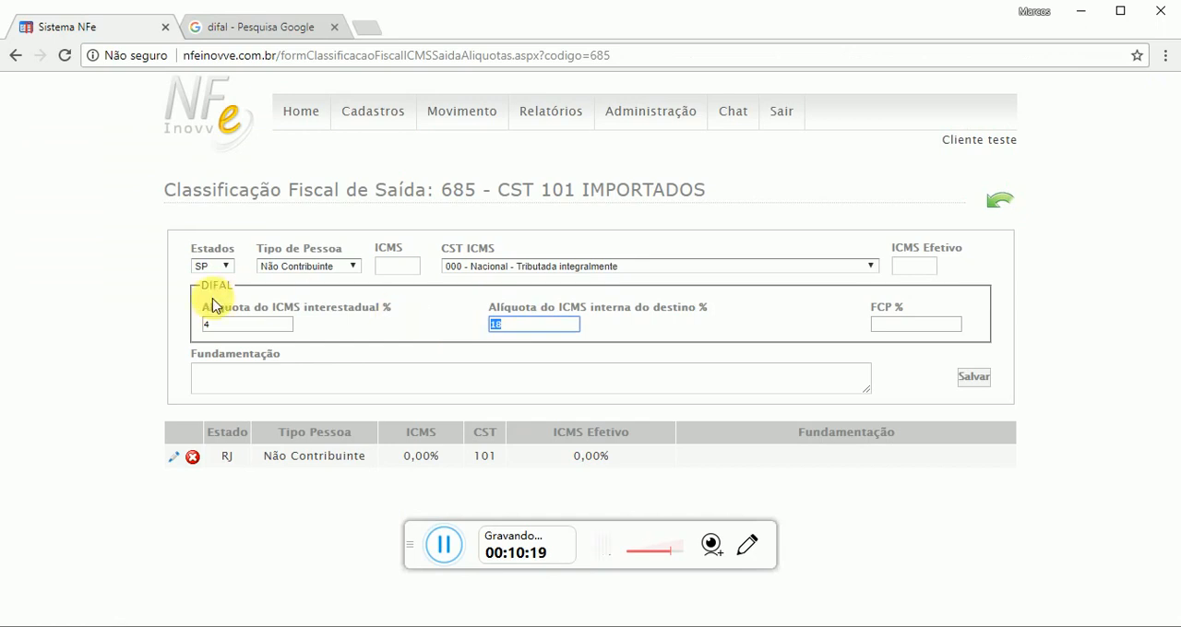
left_click_drag(218, 325, 179, 314)
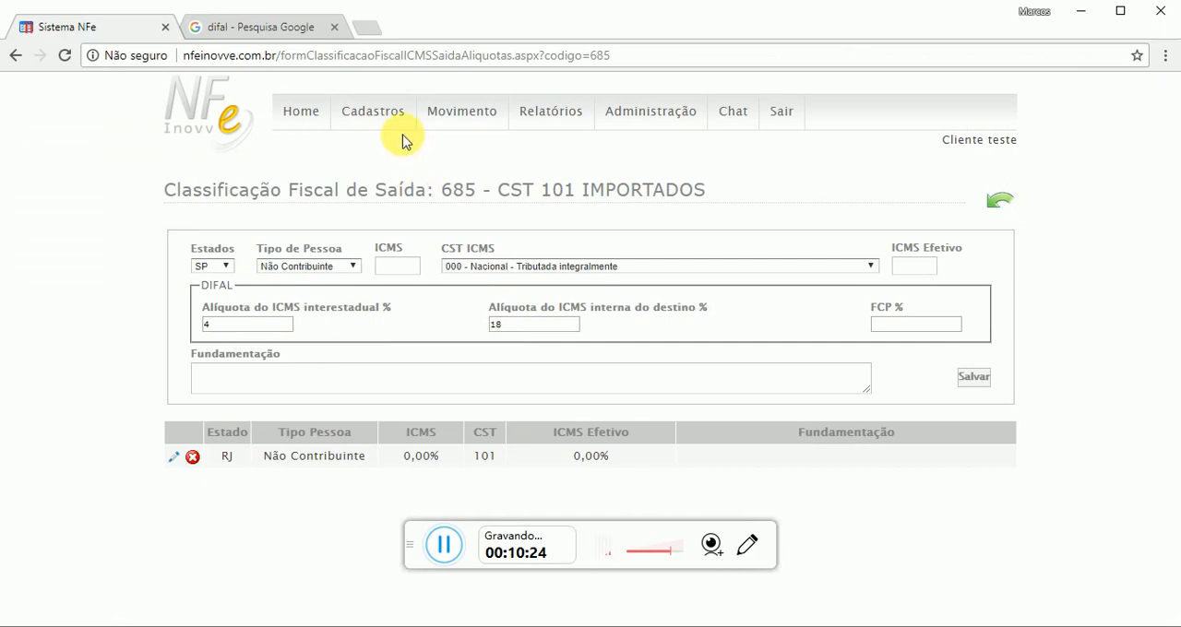
Open the outgoing fiscal classification register (Classificação Fiscal Saída)
mouse_move(394, 194)
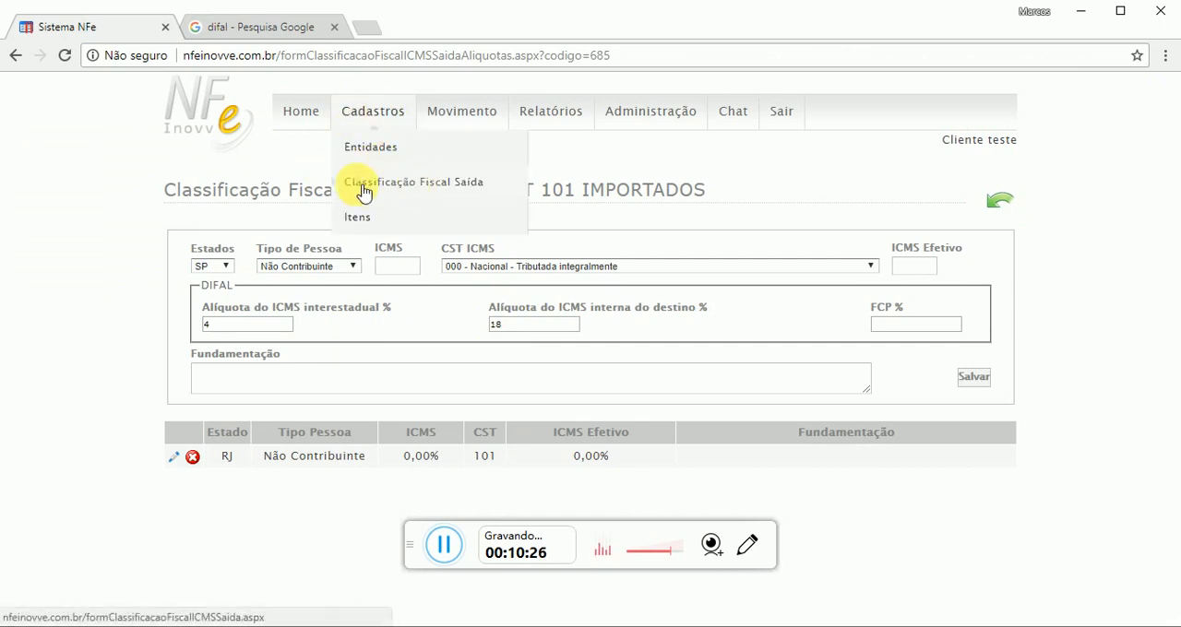